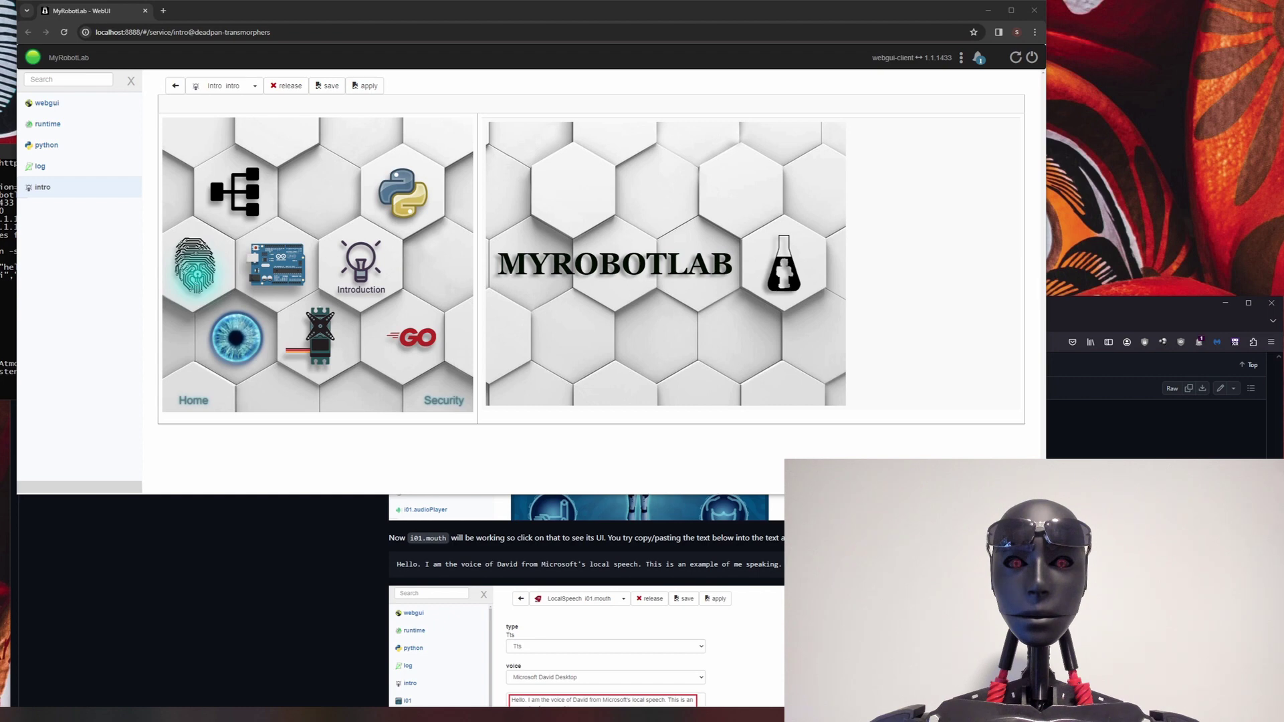
key("alt+Tab")
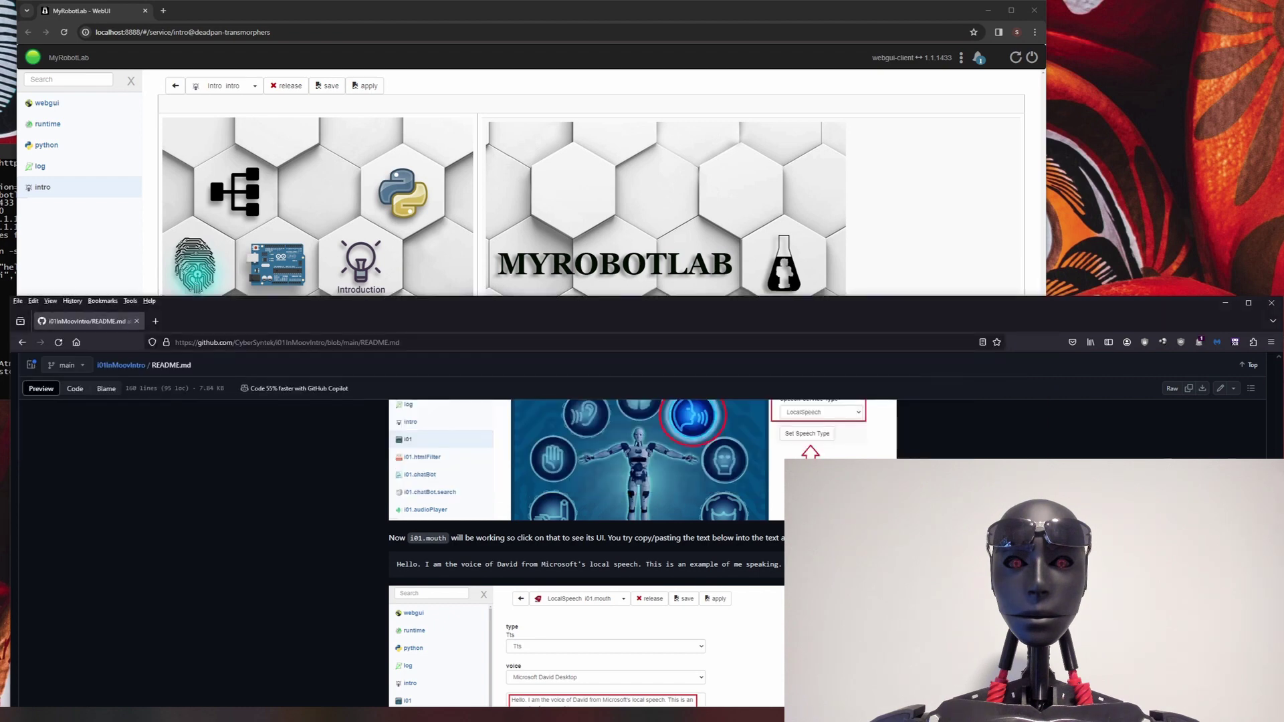
left_click(762, 13)
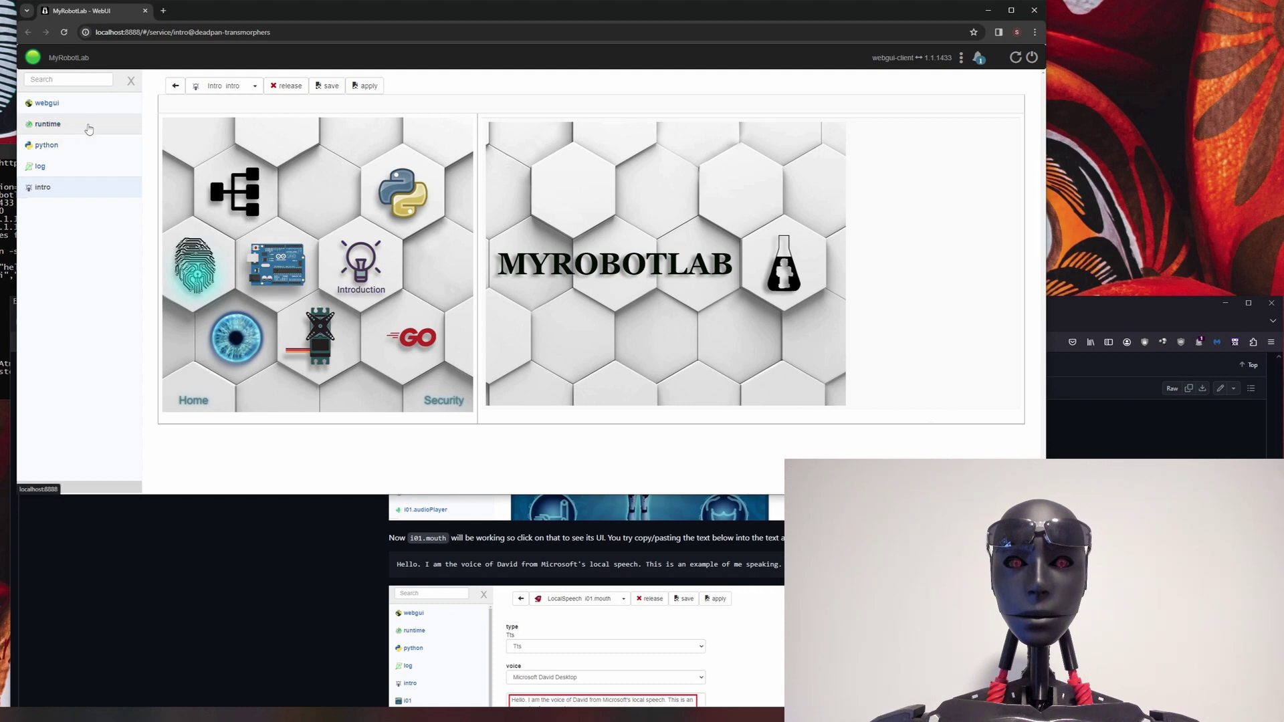
Start the InMoov2 service i01 from the intro page and turn on its Controller 4.
left_click(194, 278)
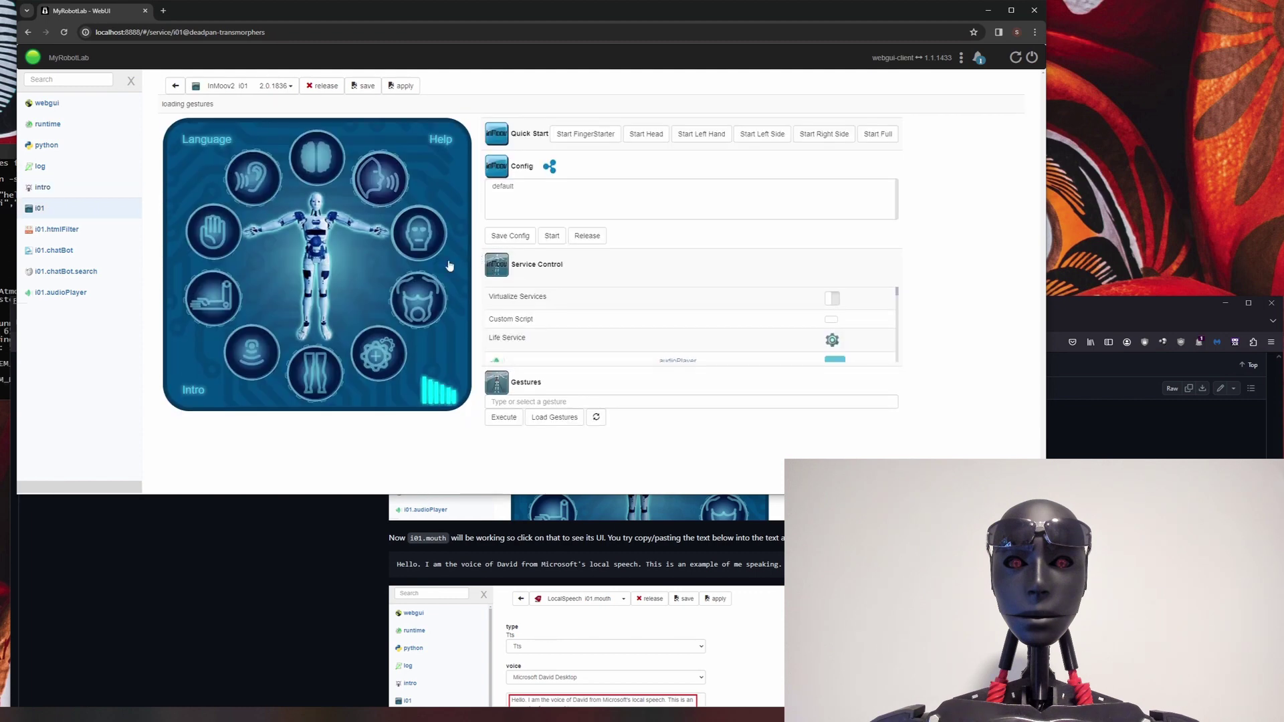
left_click(385, 364)
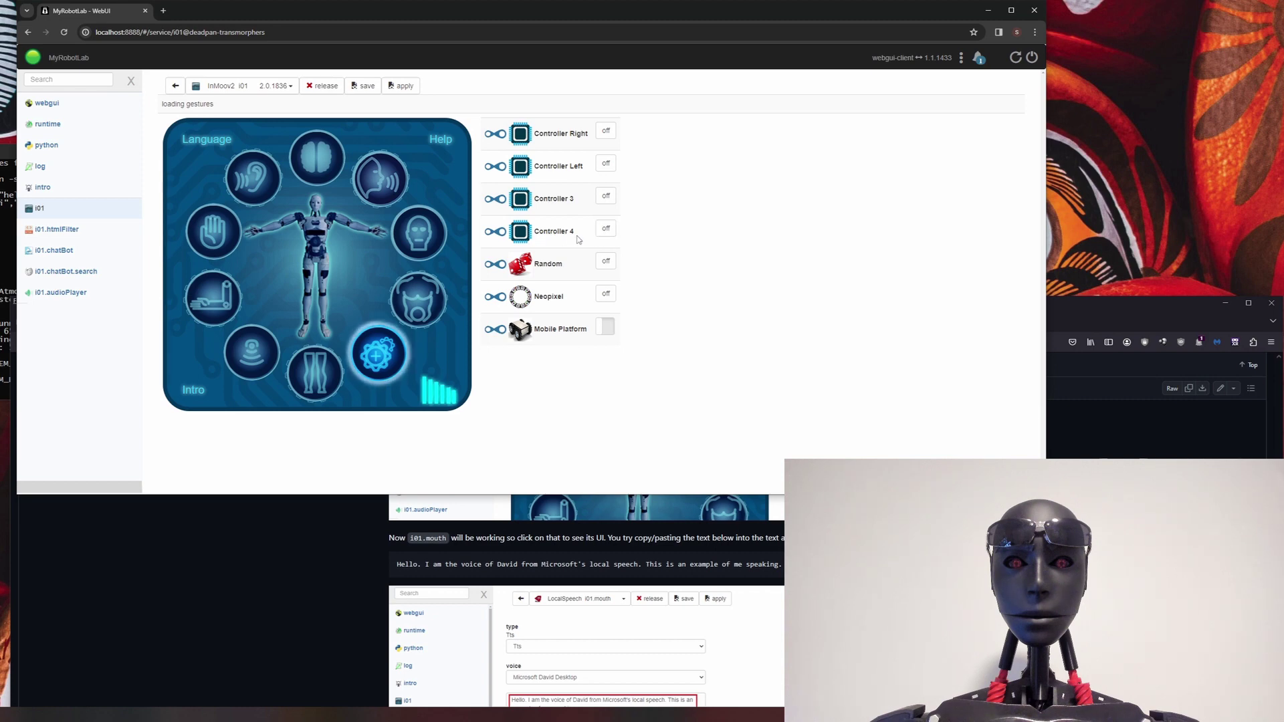
left_click(606, 230)
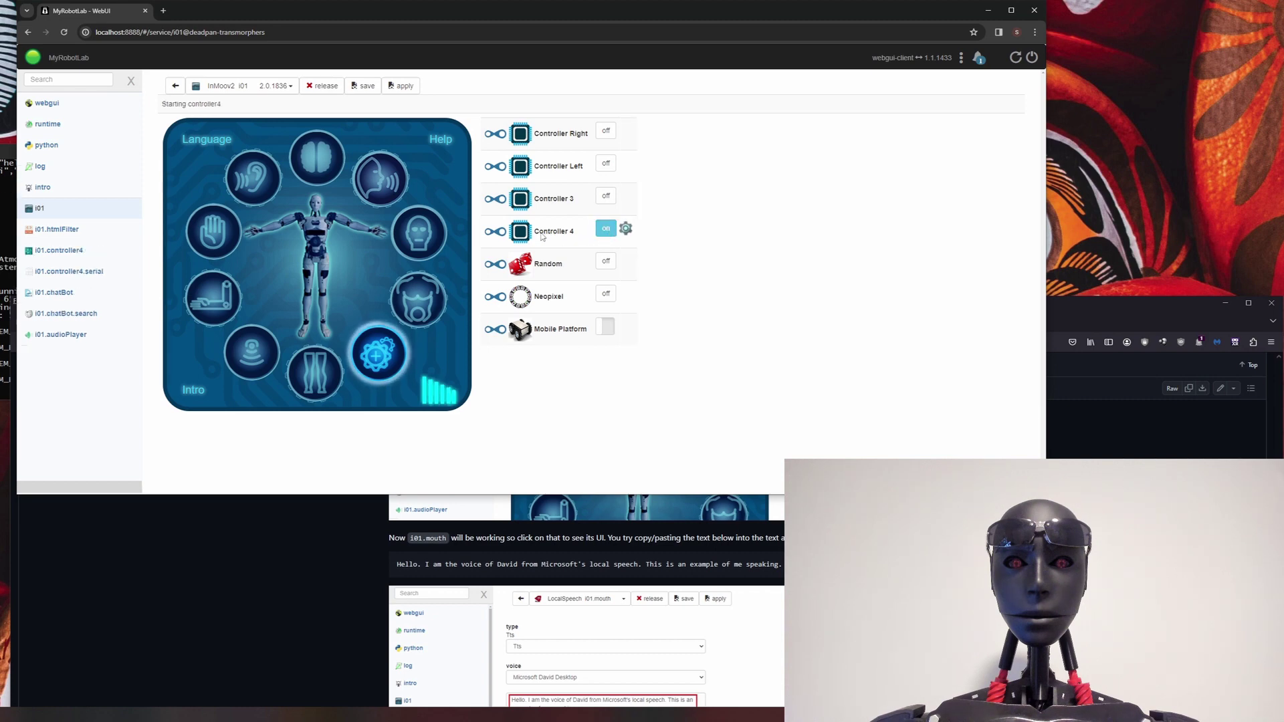
Connect the Arduino service i01.controller4 through port COM4.
left_click(89, 252)
left_click(207, 136)
left_click(231, 159)
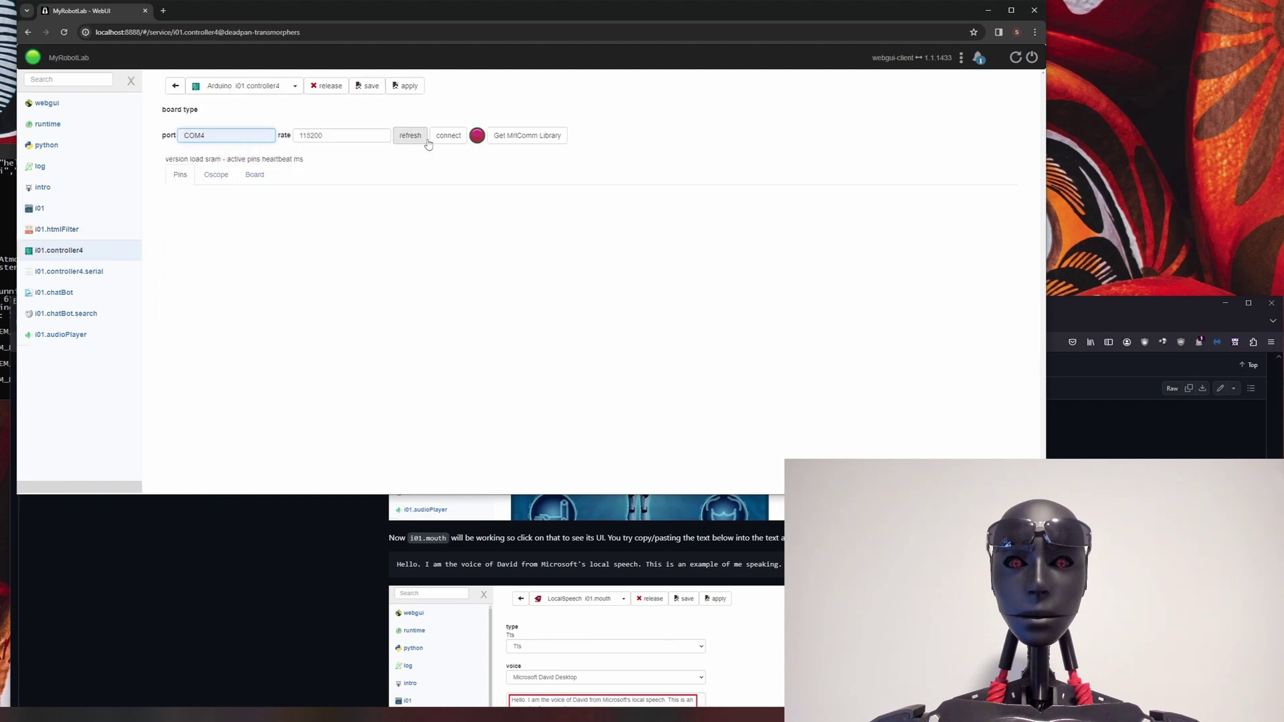
left_click(449, 139)
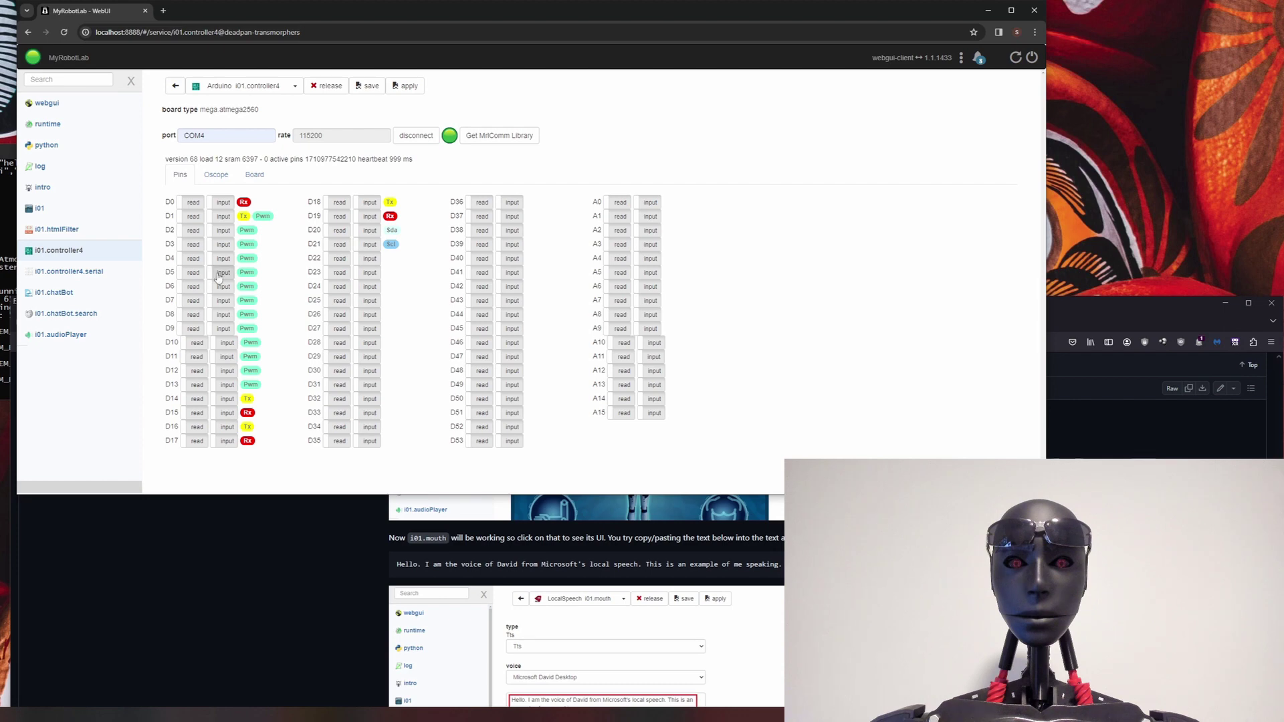
Return to the i01 service and turn on the robot's Head.
left_click(57, 209)
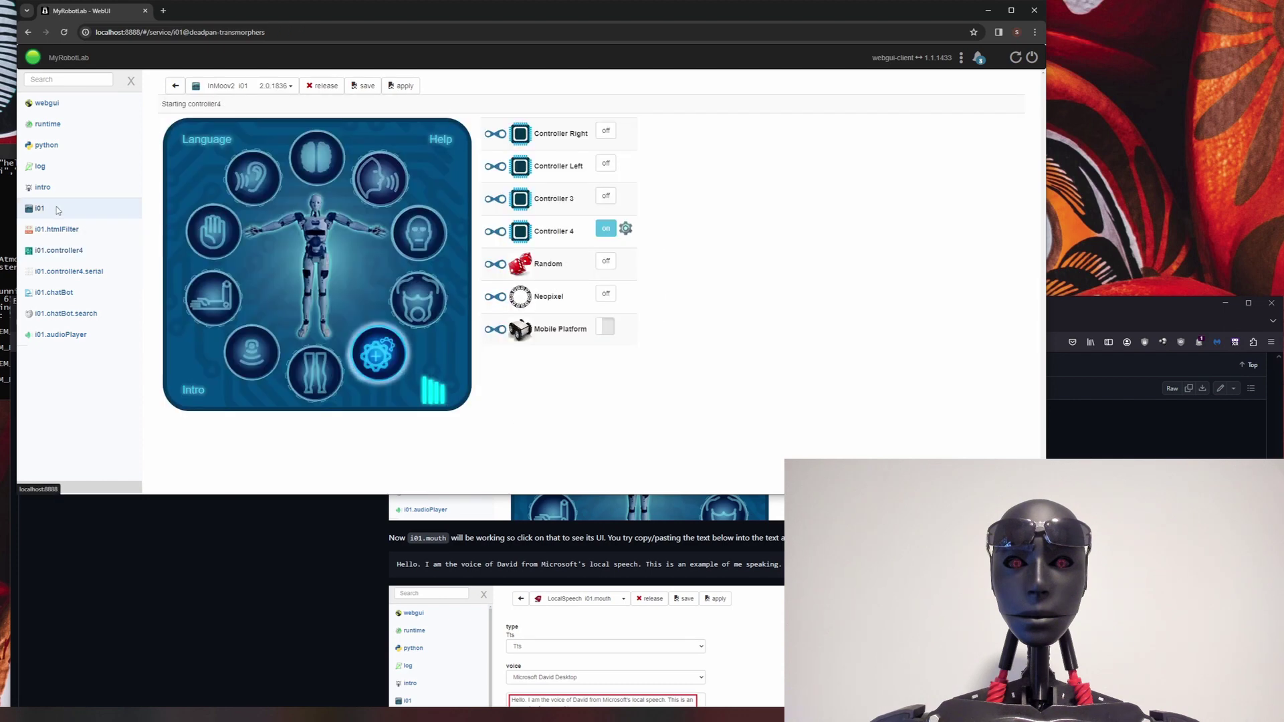
left_click(420, 239)
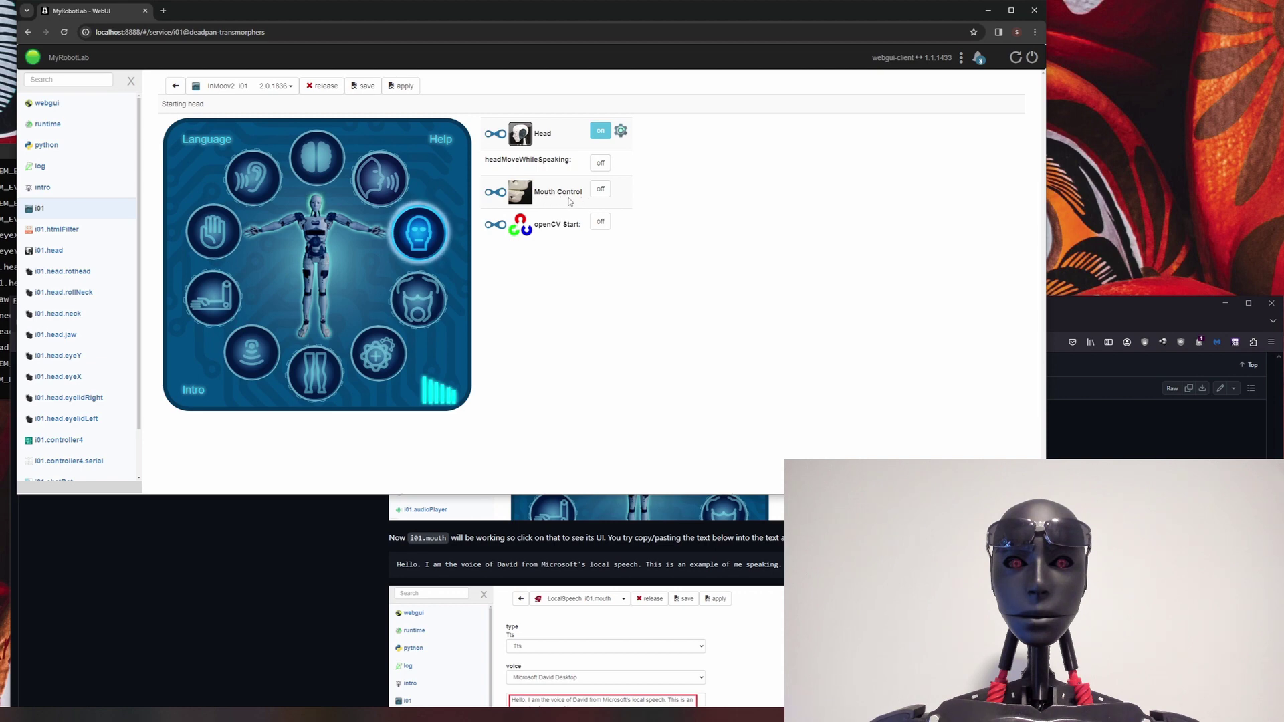
Turn on Mouth Control for the head and have i01.mouth speak its sample text.
left_click(600, 190)
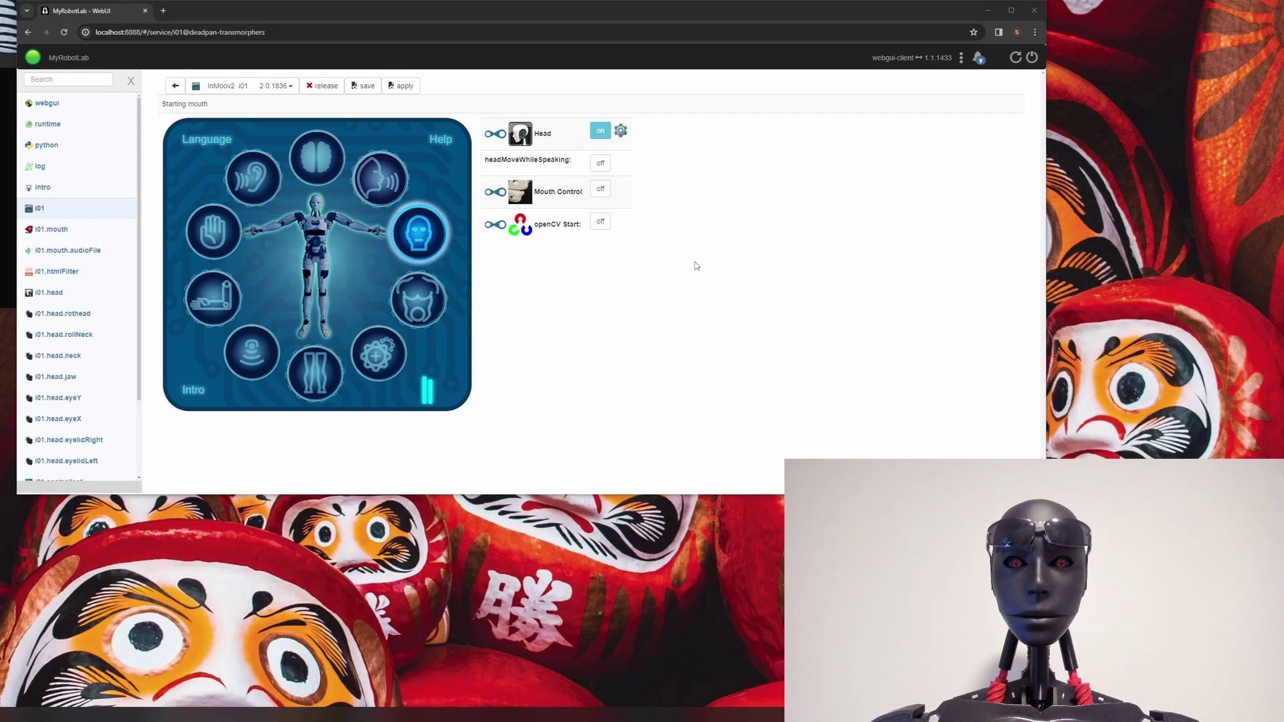
left_click(604, 194)
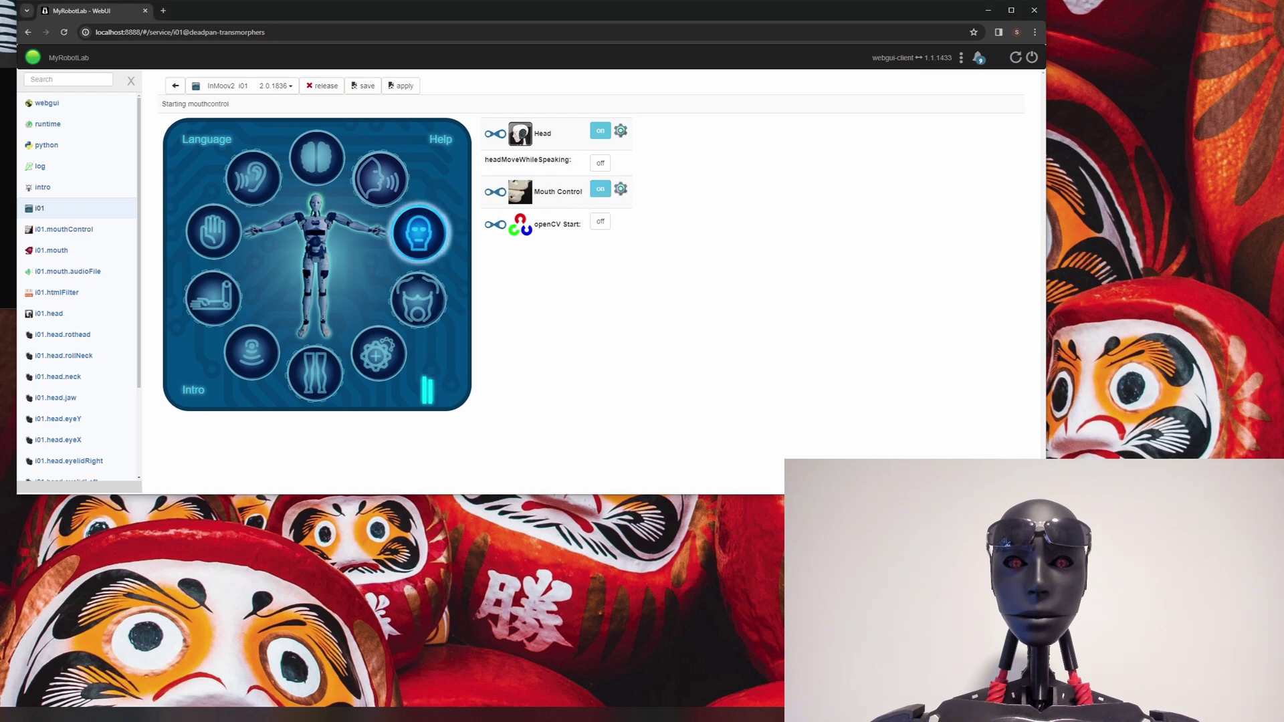
left_click(69, 251)
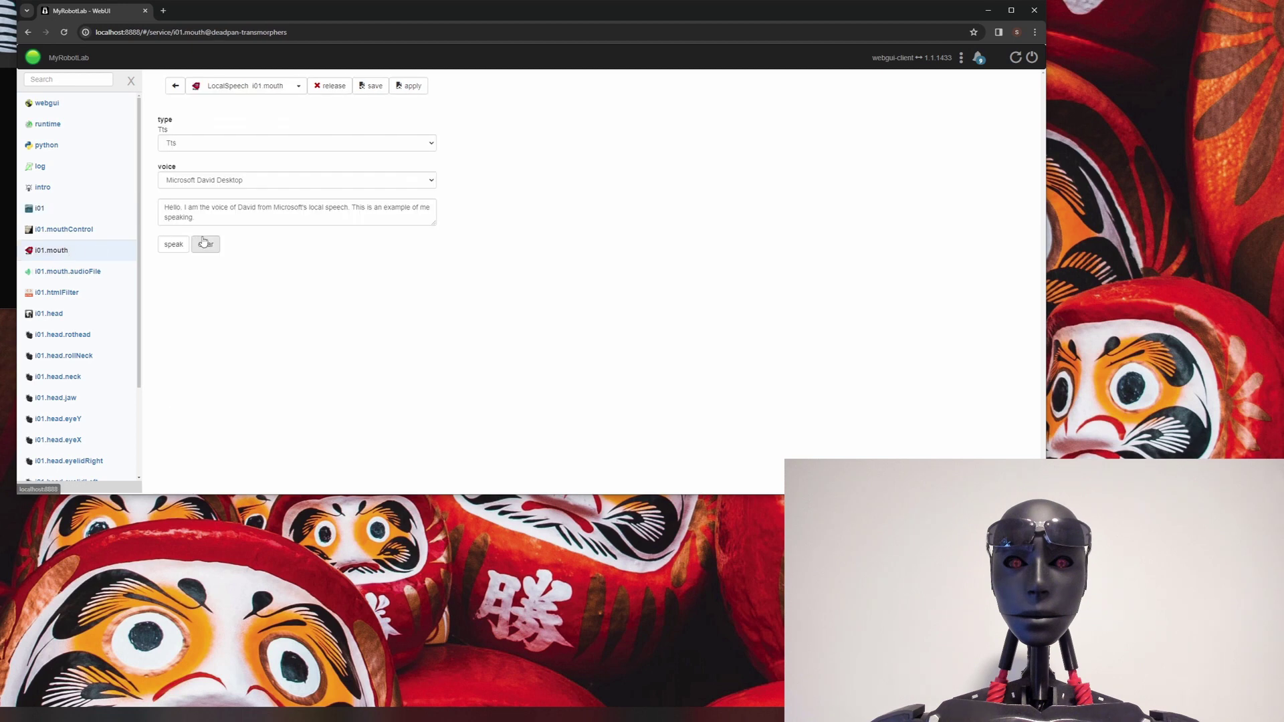
left_click(173, 246)
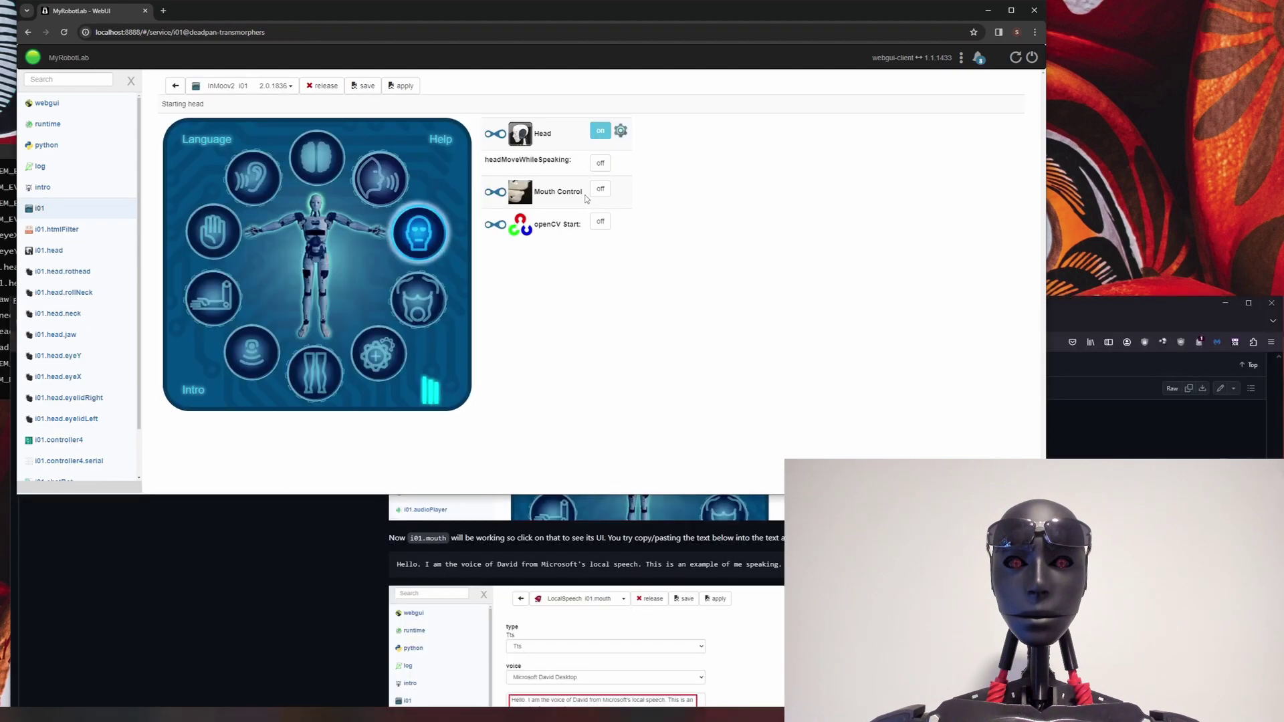
Assign the i01.head.jaw servo to controller i01.controller4 on pin 36.
left_click(57, 334)
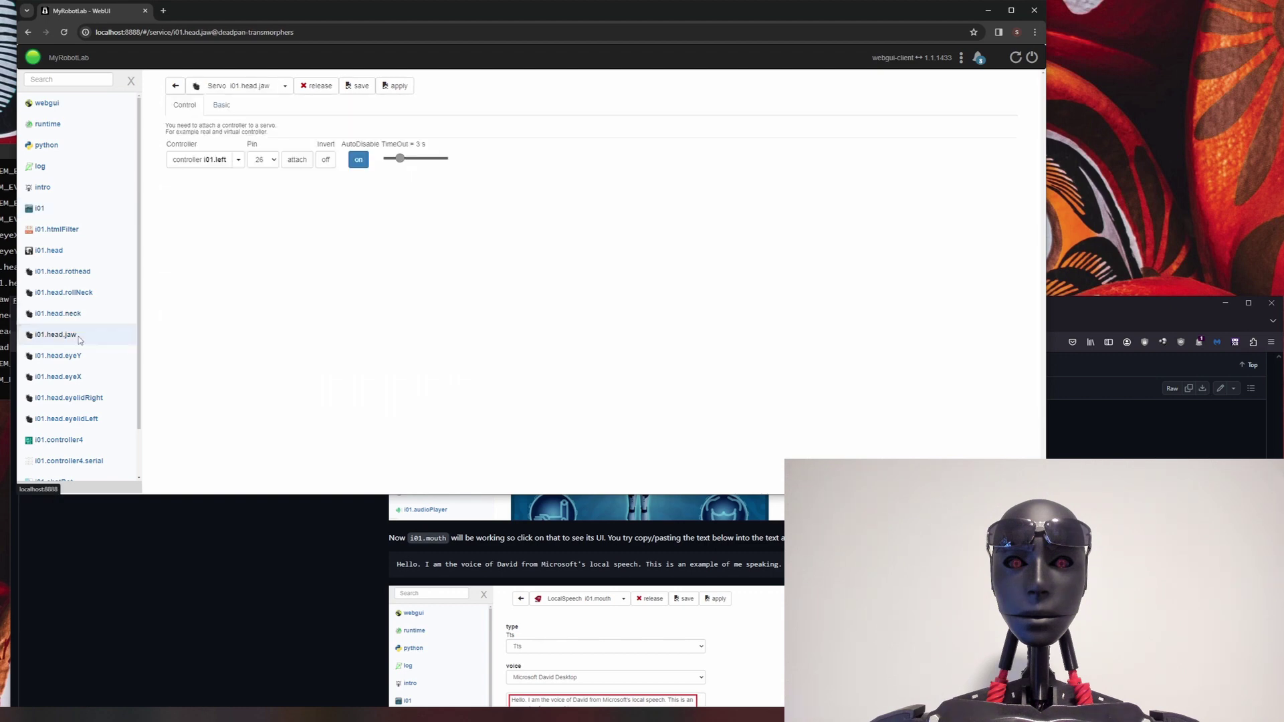
left_click(238, 159)
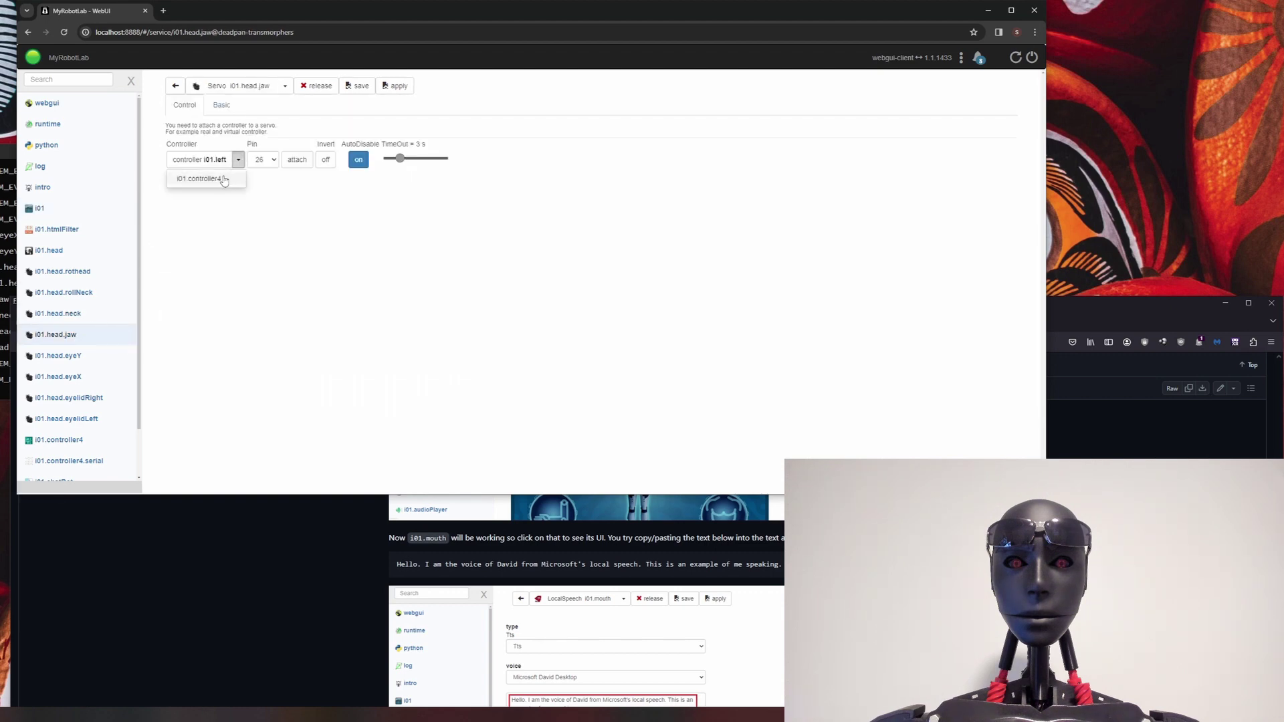
left_click(225, 179)
left_click(289, 159)
scroll(292, 257, "down", 5)
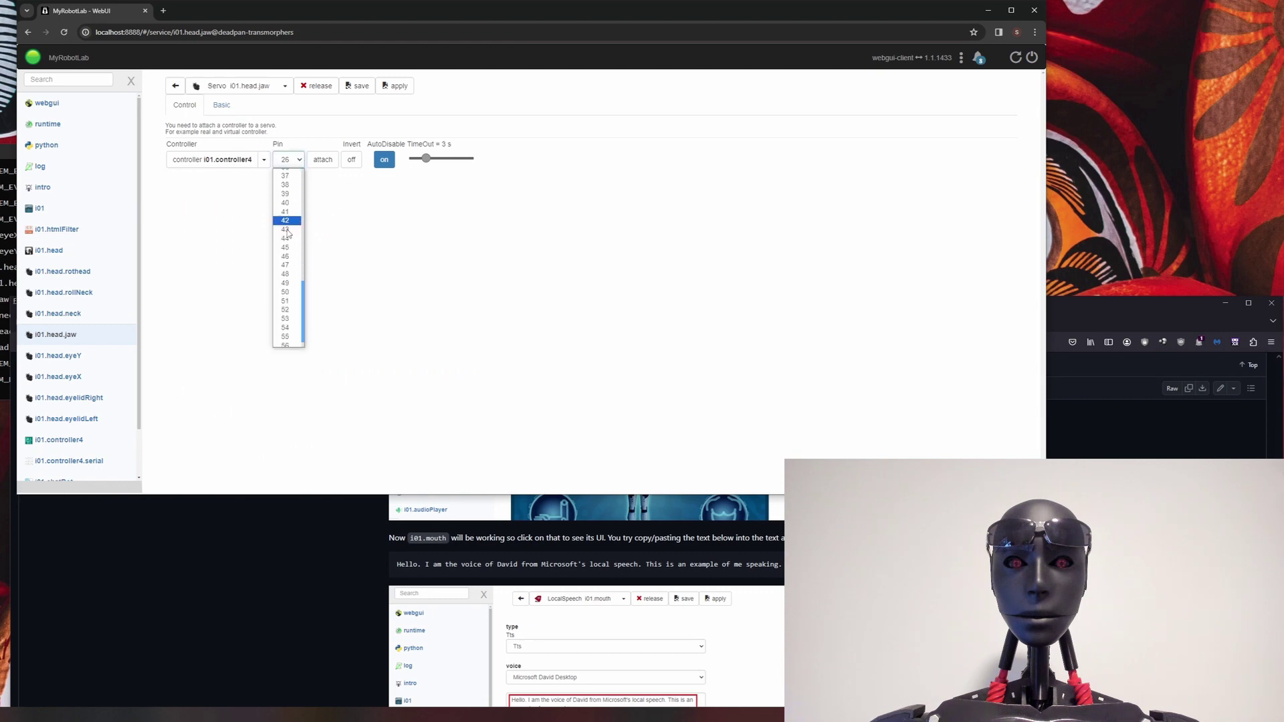
scroll(292, 259, "up", 3)
left_click(294, 258)
Enable the jaw servo's limits and set its output range to 71–100, rest to 0° and speed to 171°/s.
left_click(222, 105)
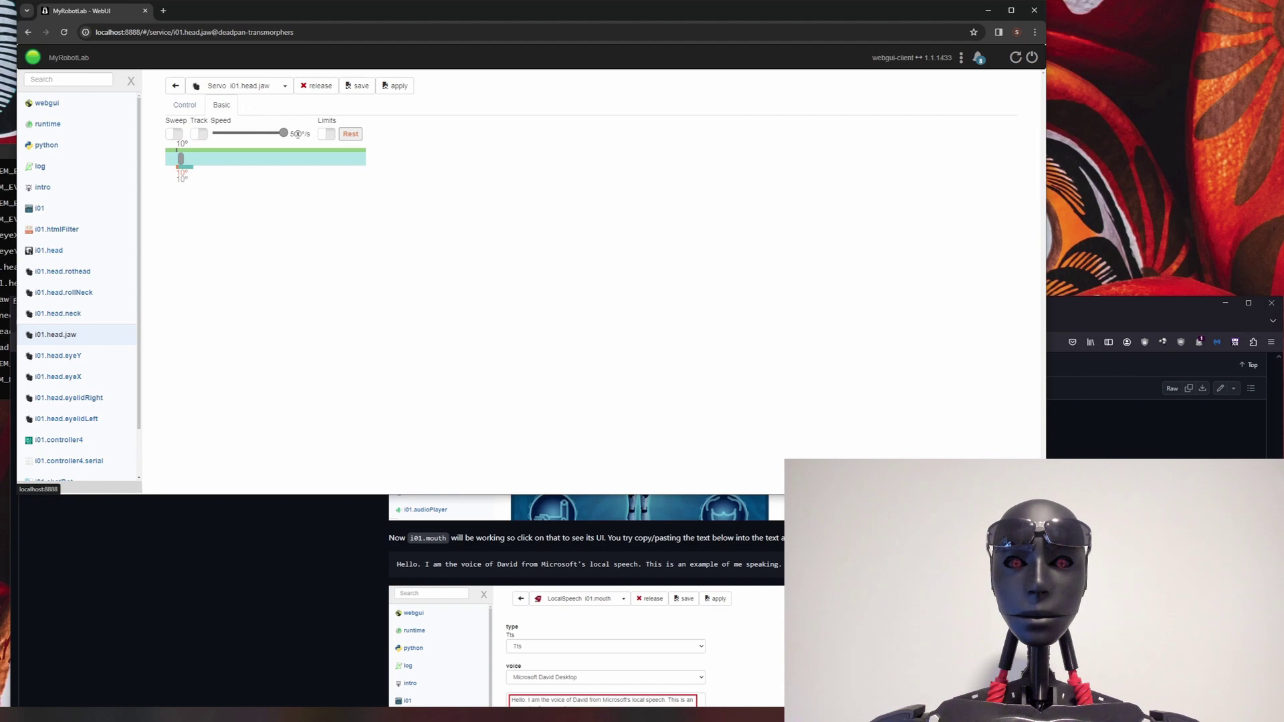
left_click(326, 134)
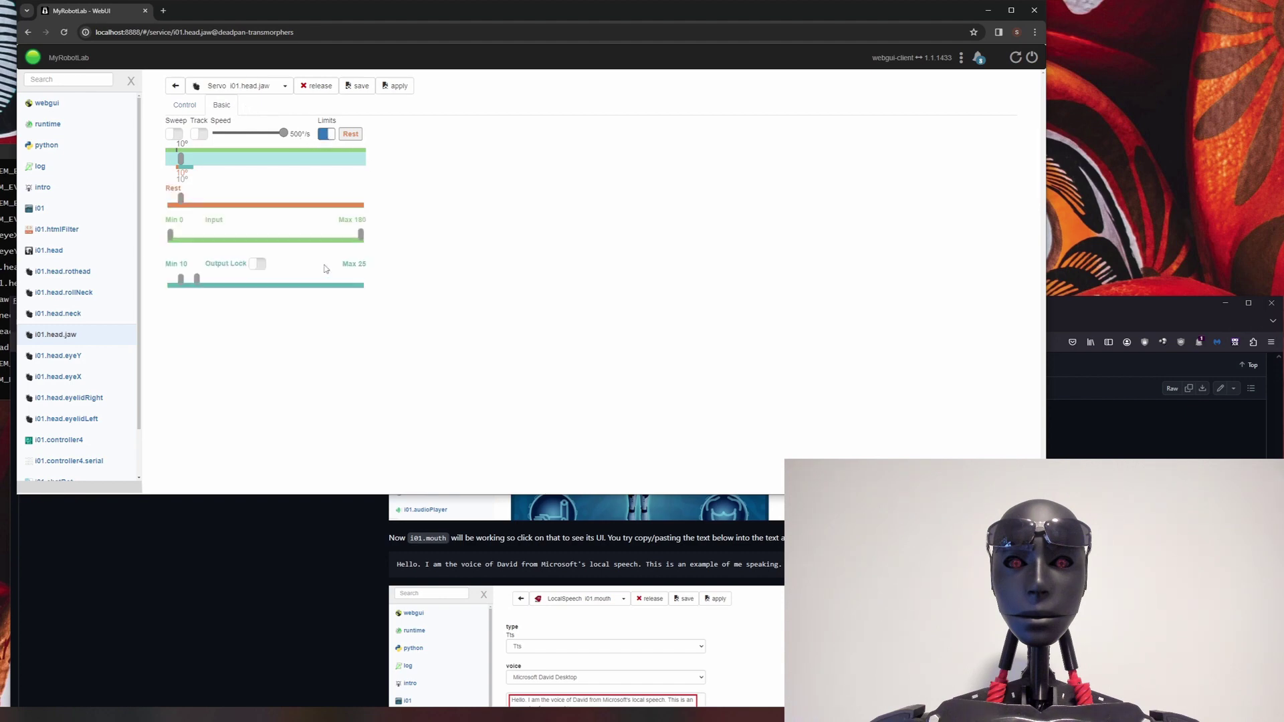
left_click_drag(197, 286, 278, 285)
left_click_drag(184, 286, 247, 282)
left_click_drag(183, 203, 170, 203)
left_click_drag(285, 134, 275, 141)
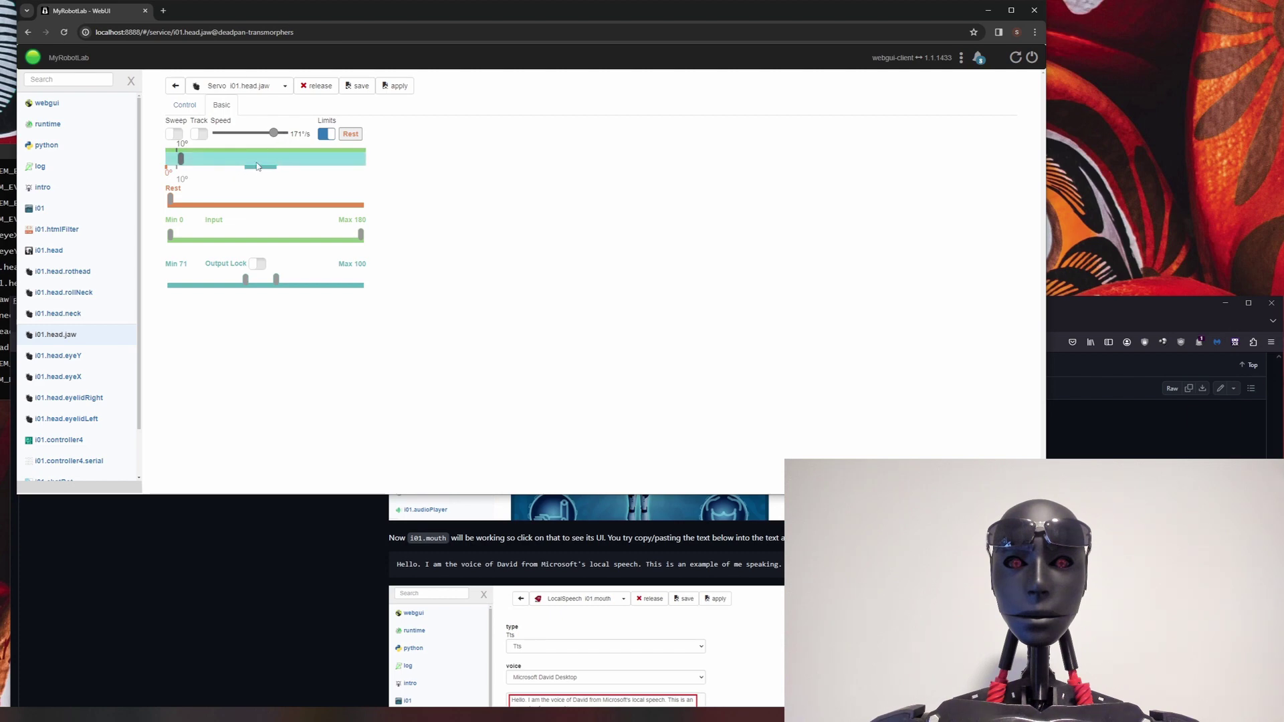
Attach the jaw servo to its controller and move it to 0°.
left_click(185, 106)
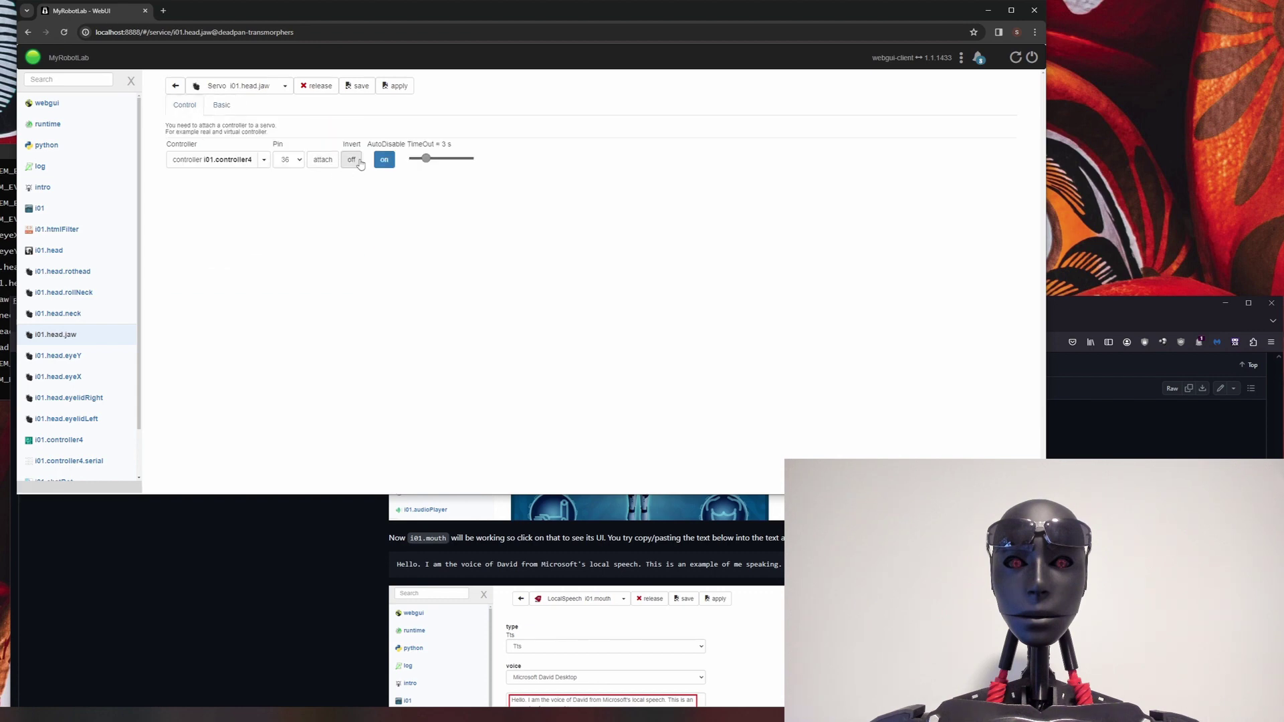
left_click(322, 161)
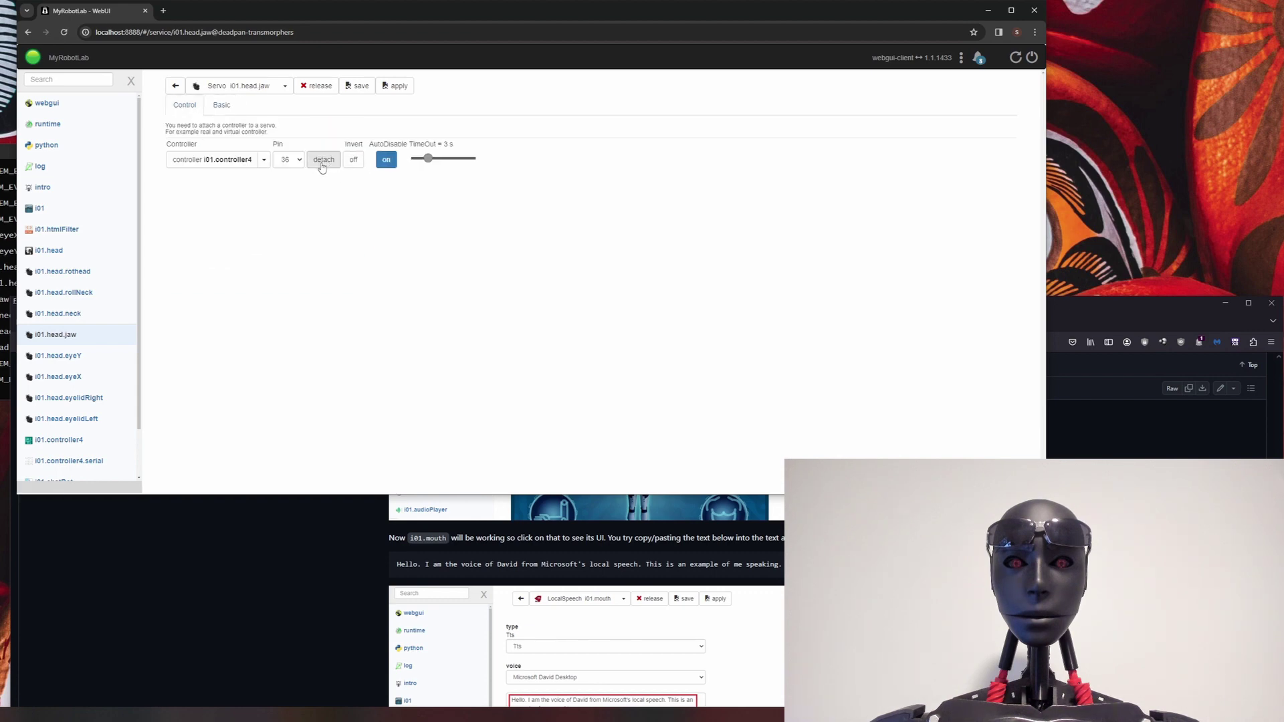
left_click(222, 105)
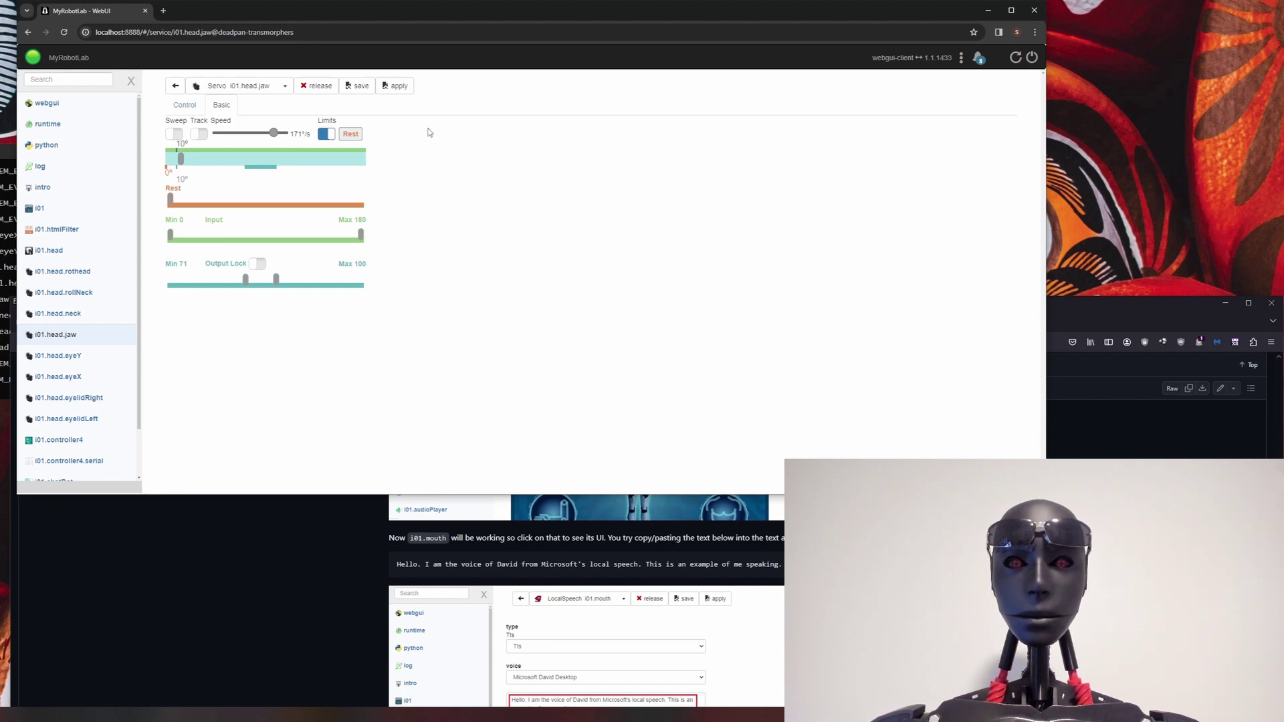
left_click(327, 159)
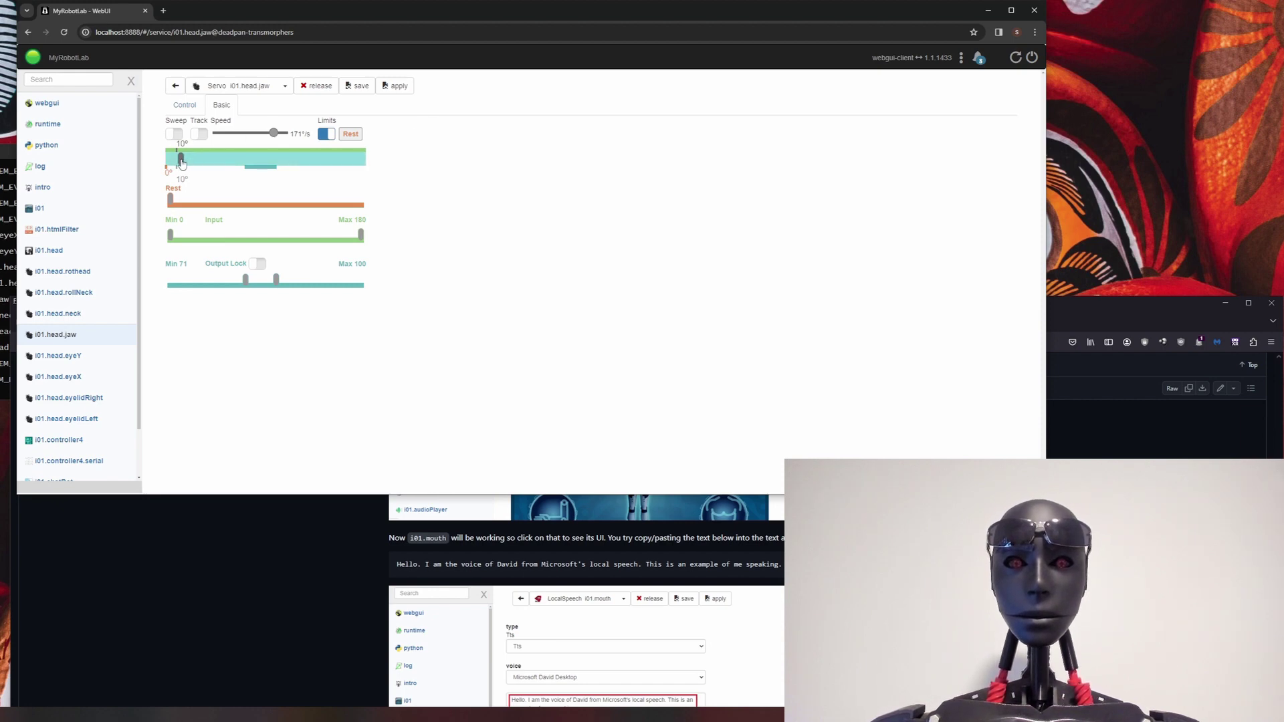
left_click(169, 159)
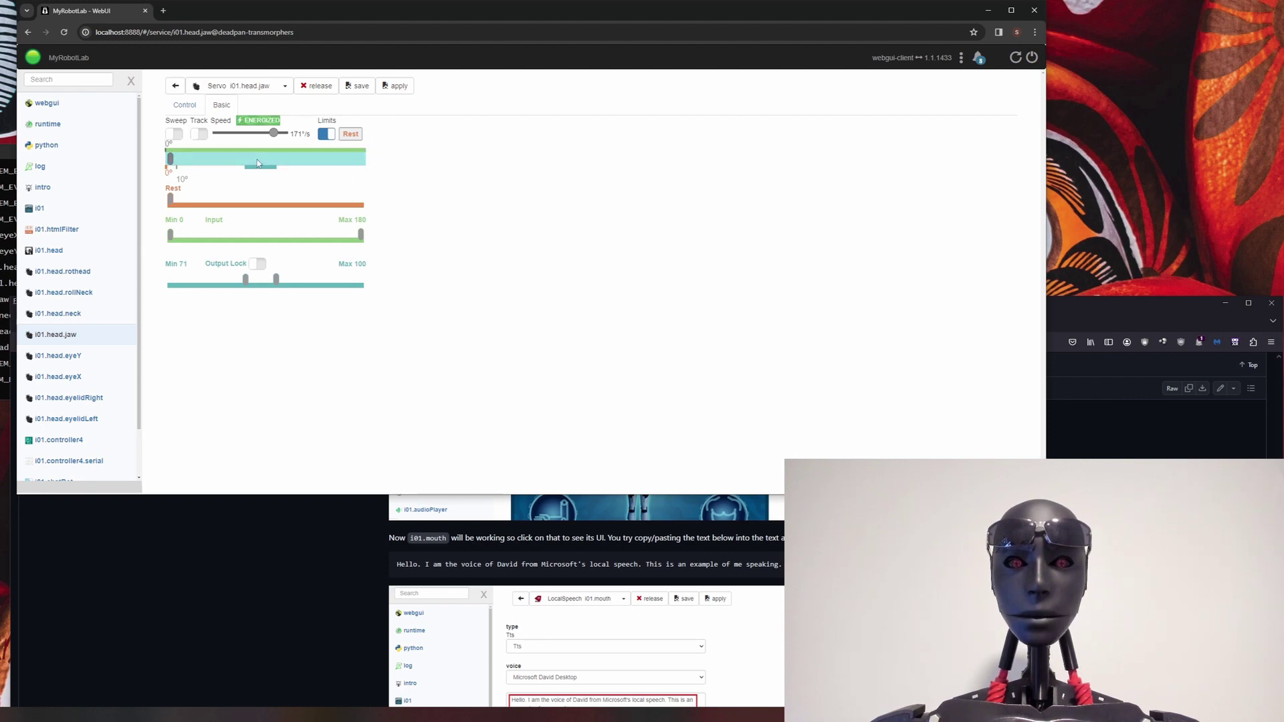
Set the i01 speech service type to LocalSpeech and turn on the Mouth service.
left_click(47, 208)
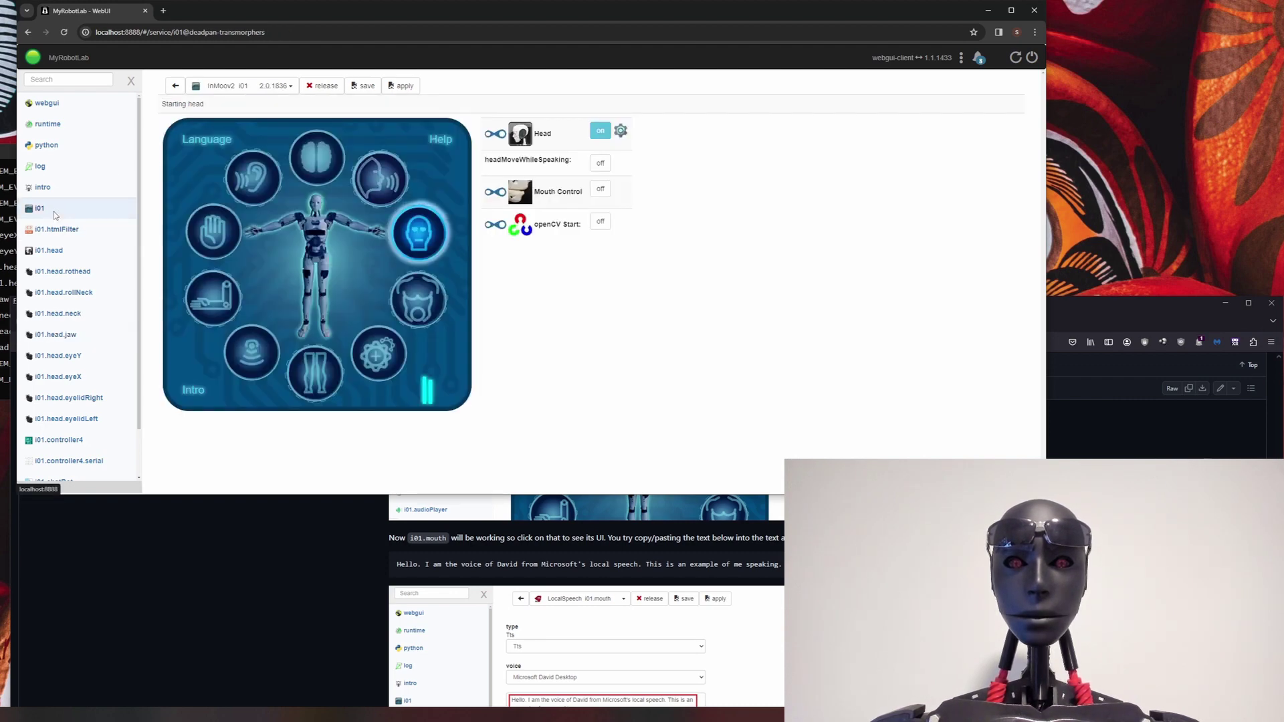
left_click(381, 190)
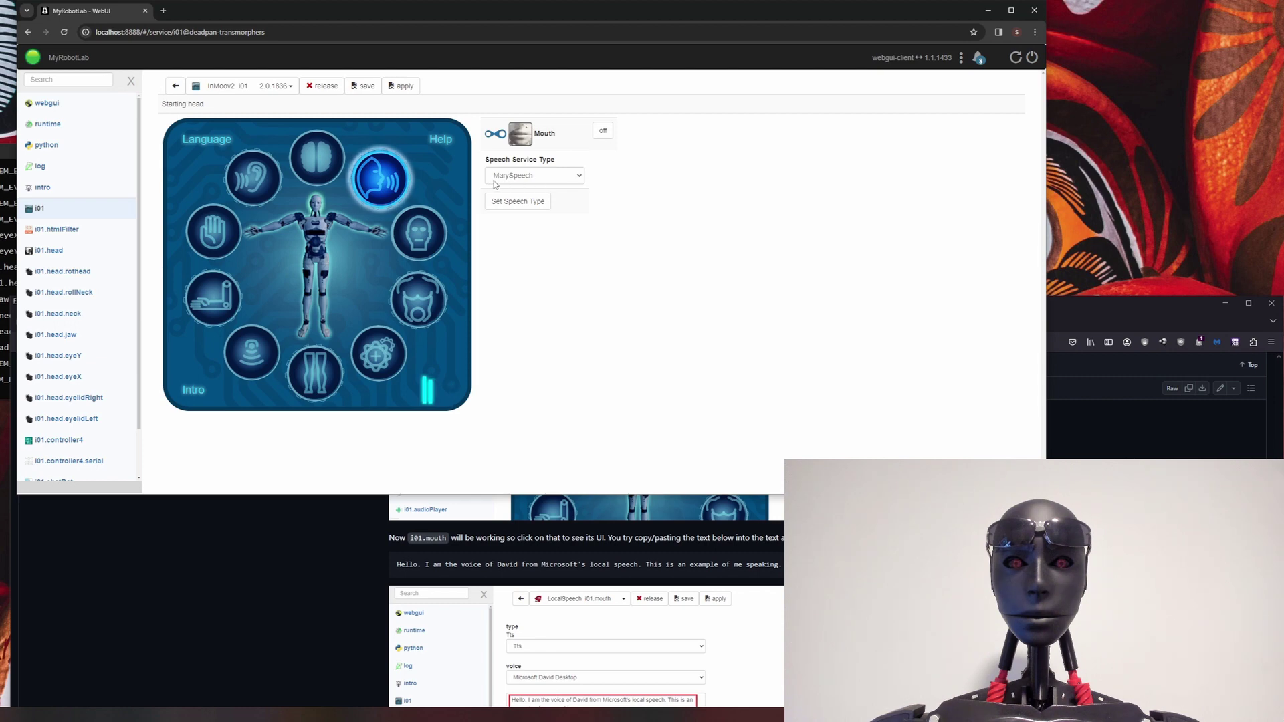
left_click(545, 179)
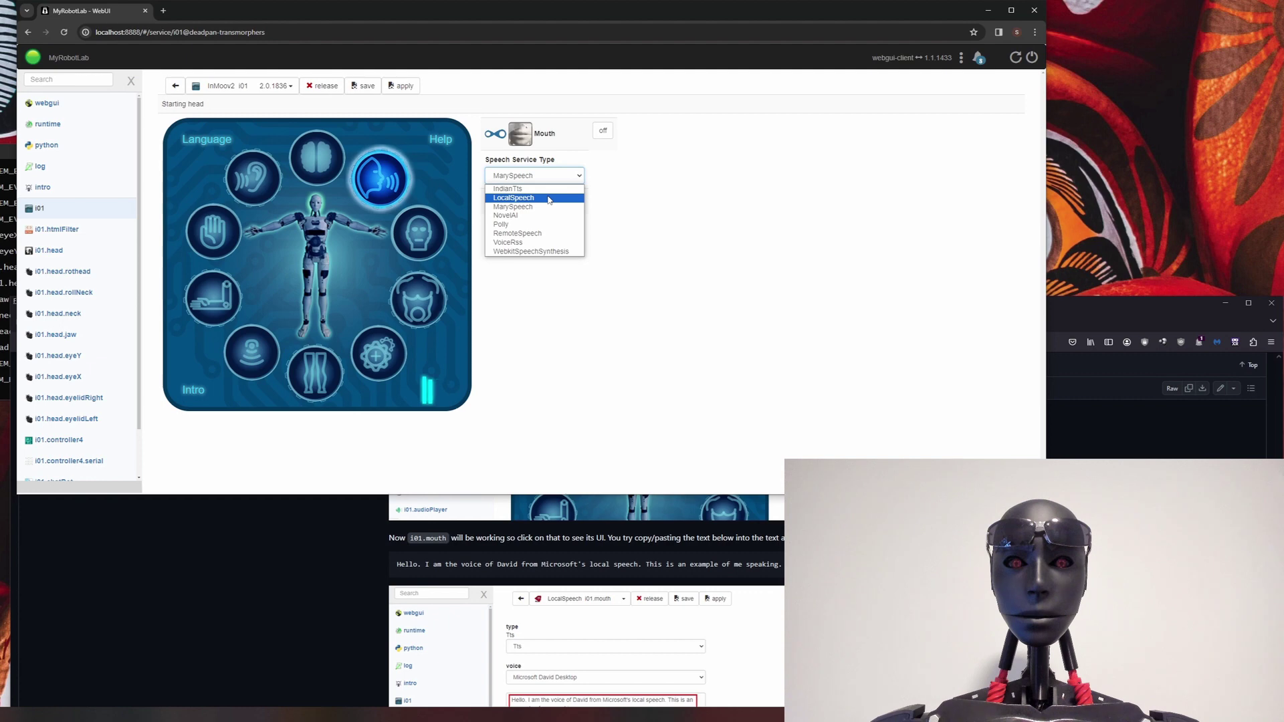
left_click(548, 198)
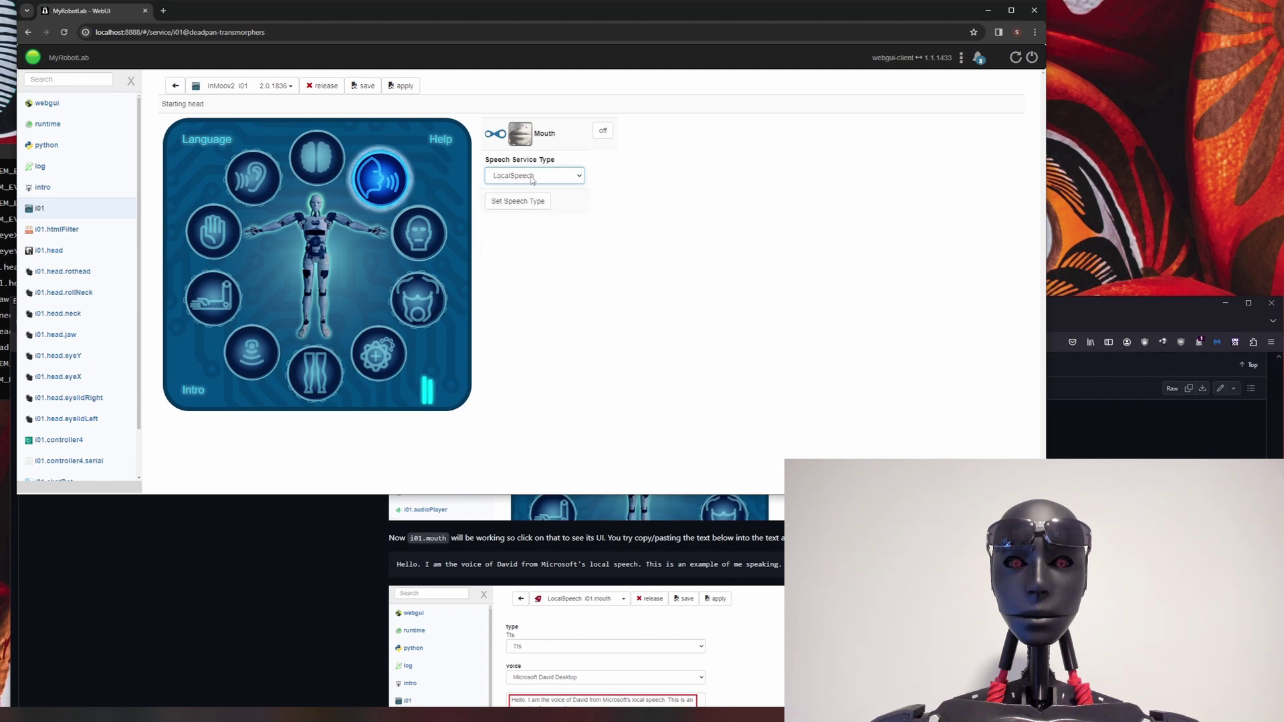
left_click(508, 209)
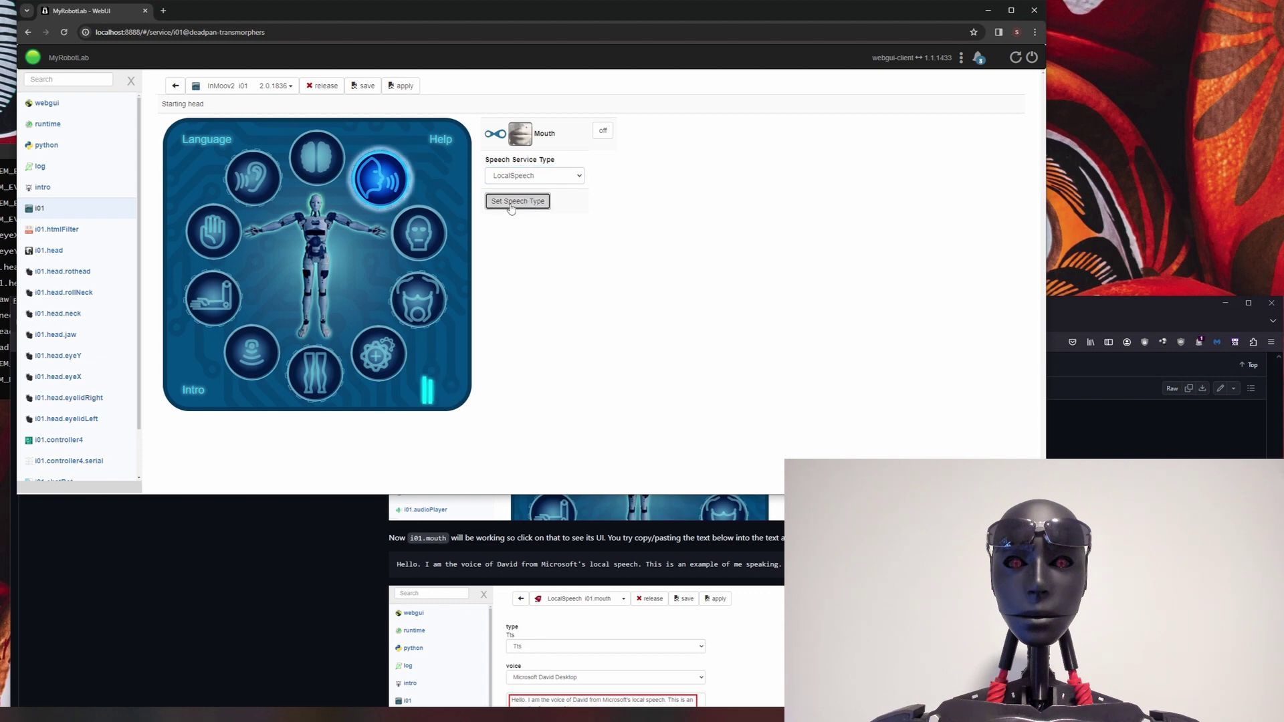
left_click(603, 133)
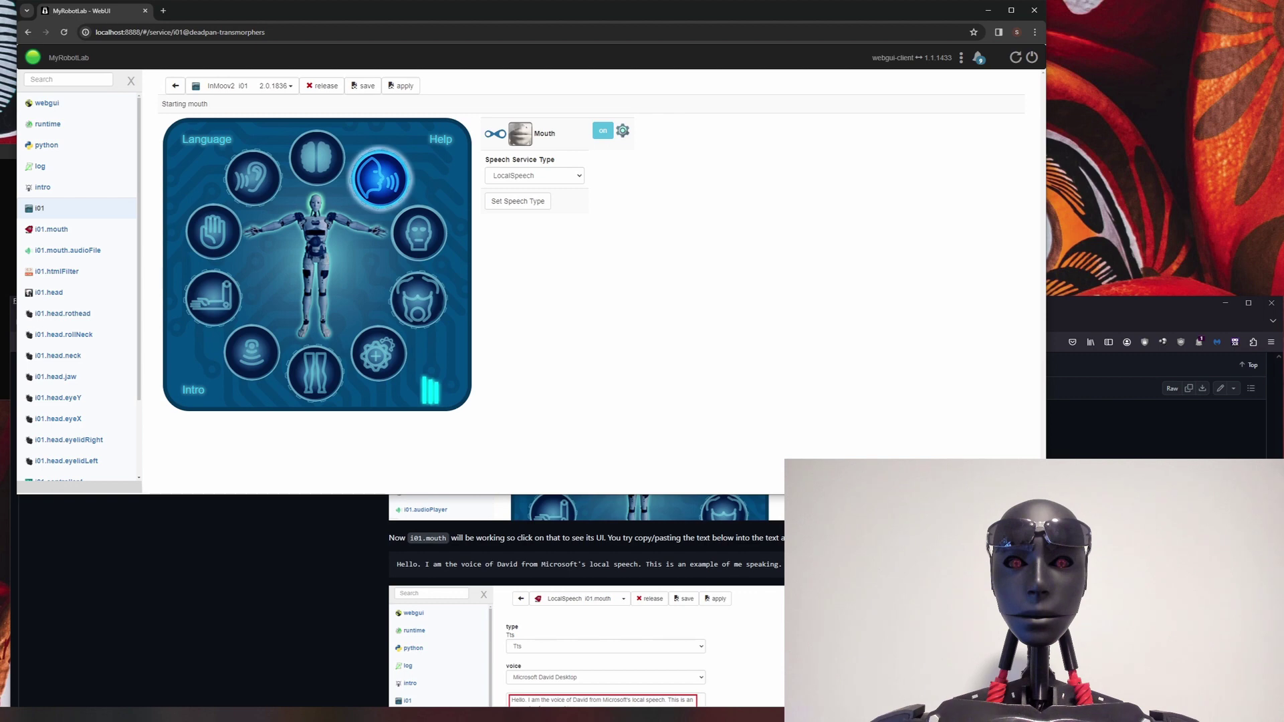
Have i01.mouth speak "Hello. I am the voice of David from Microsoft's local speech. This is an example of me speaking.".
left_click(80, 231)
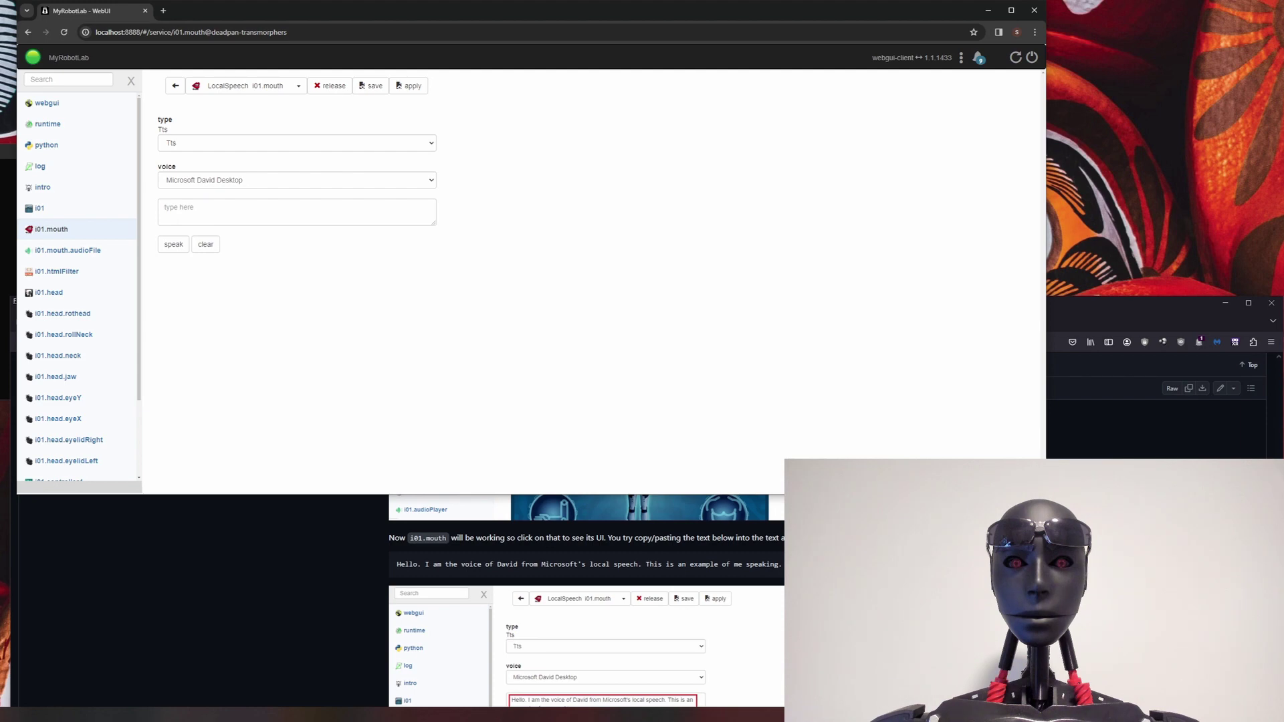
key("alt+Tab")
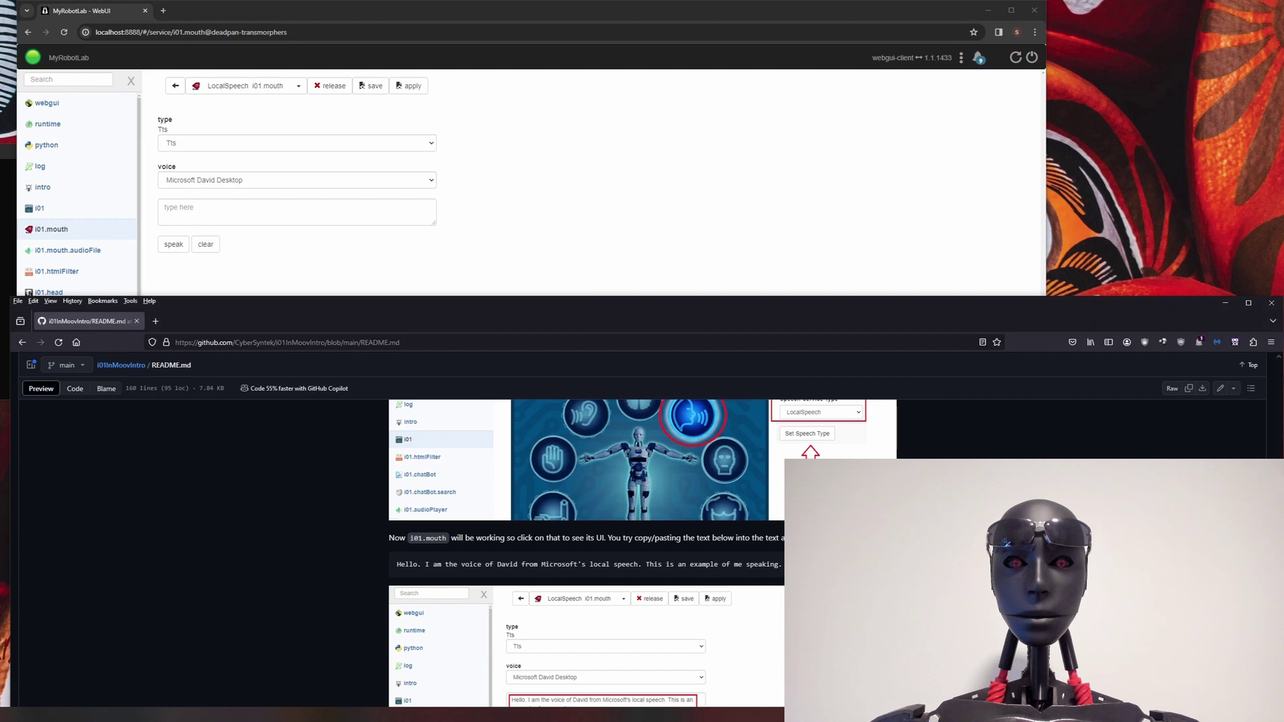
left_click(641, 83)
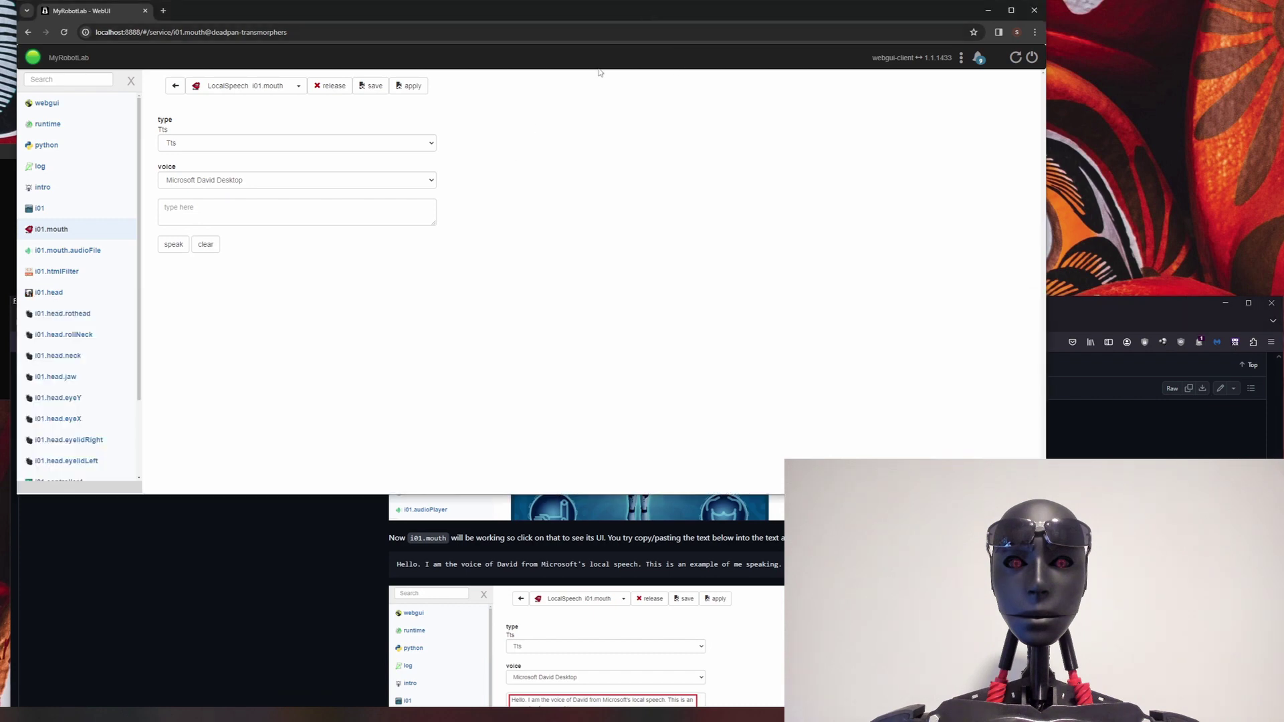
left_click(261, 204)
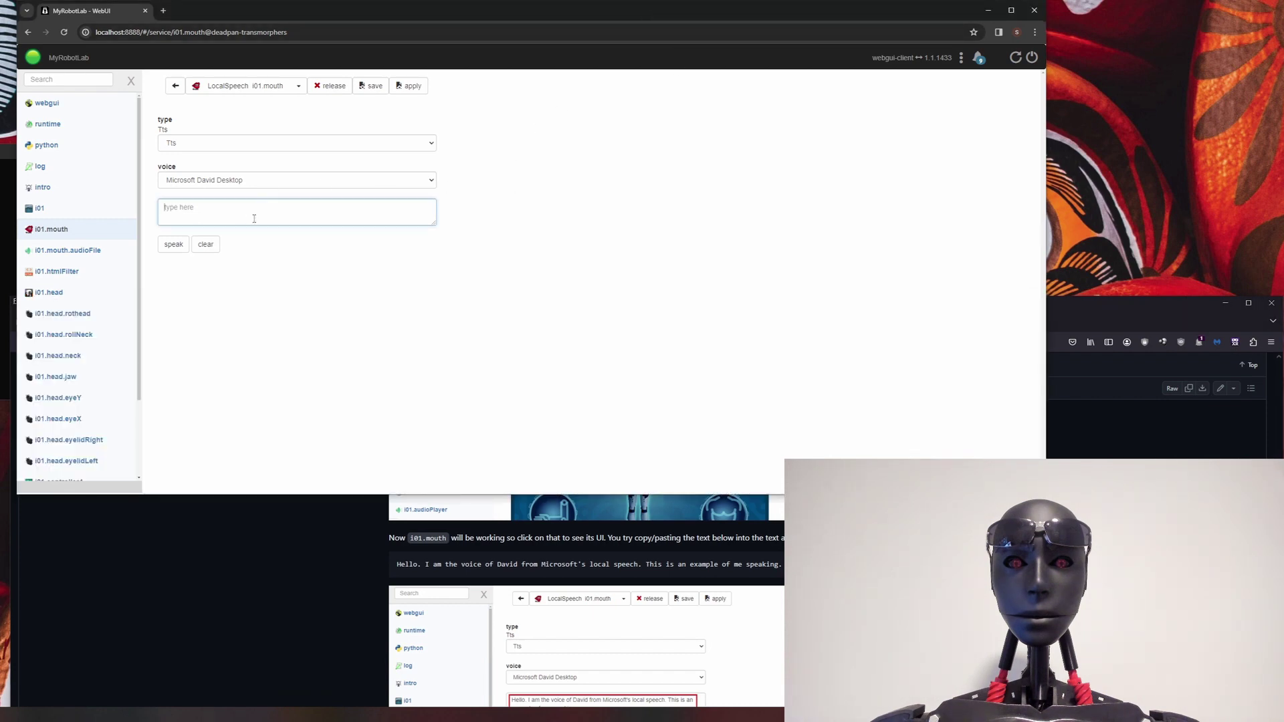
type("Hello. I am the voice of David from Microsoft's local speech. This is an example of me speaking.")
left_click(175, 245)
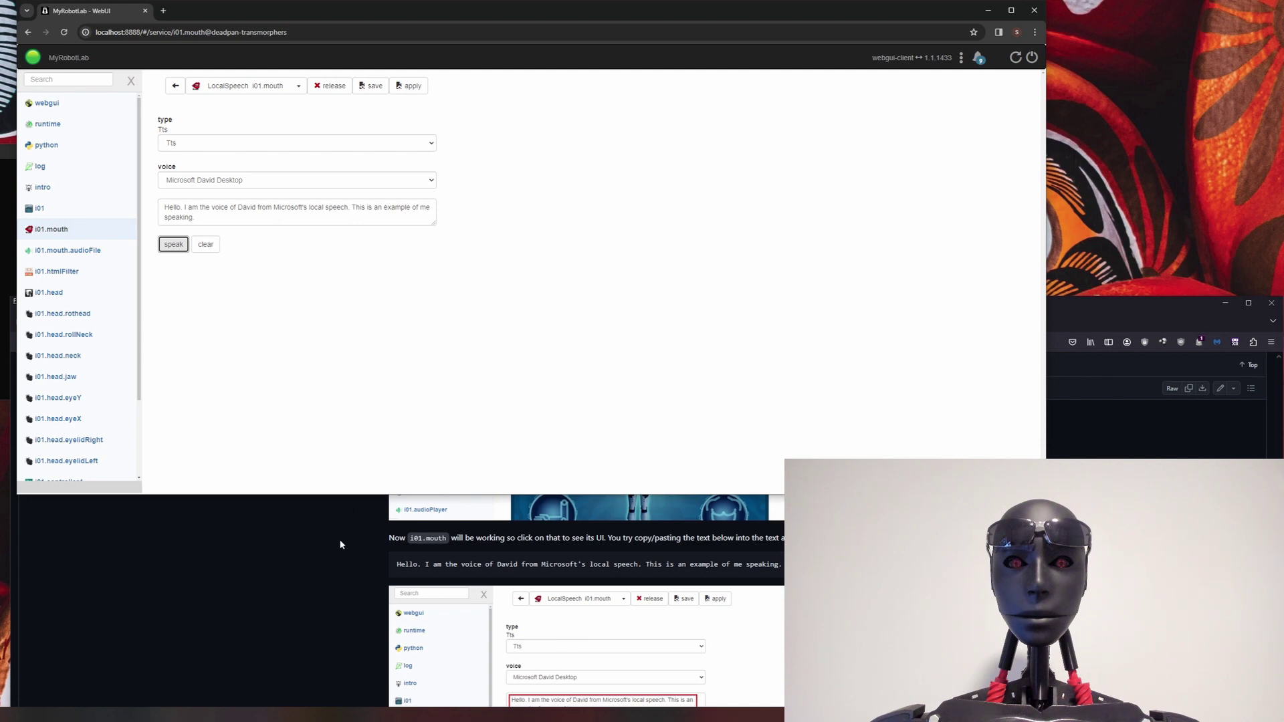
Create a new Python script named Test and open it for editing.
scroll(337, 538, "down", 5)
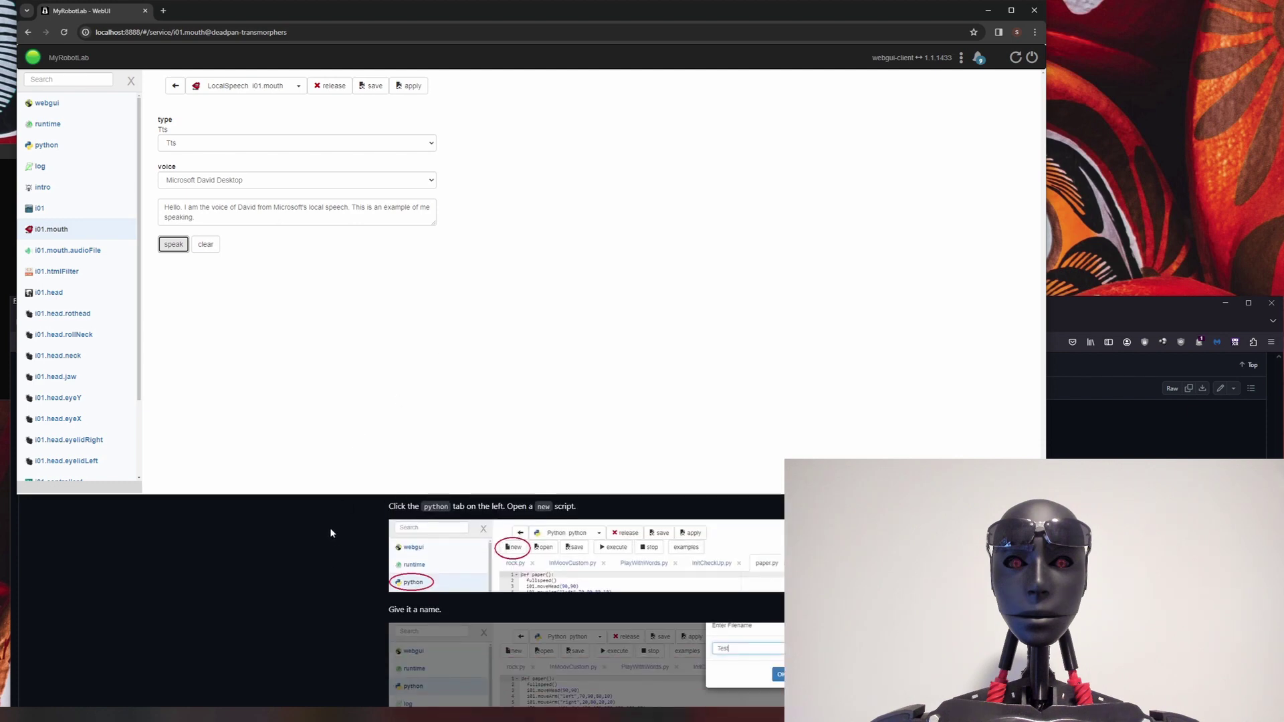
scroll(330, 528, "down", 5)
scroll(331, 533, "down", 3)
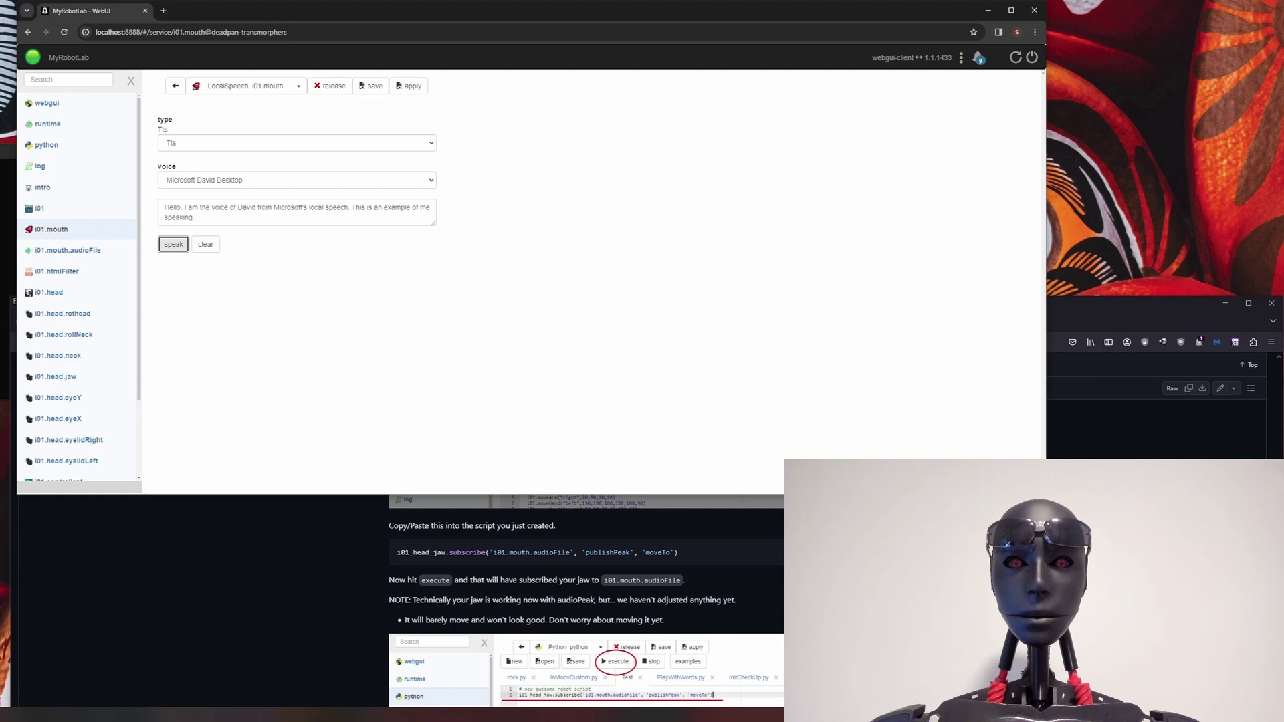
key("alt+Tab")
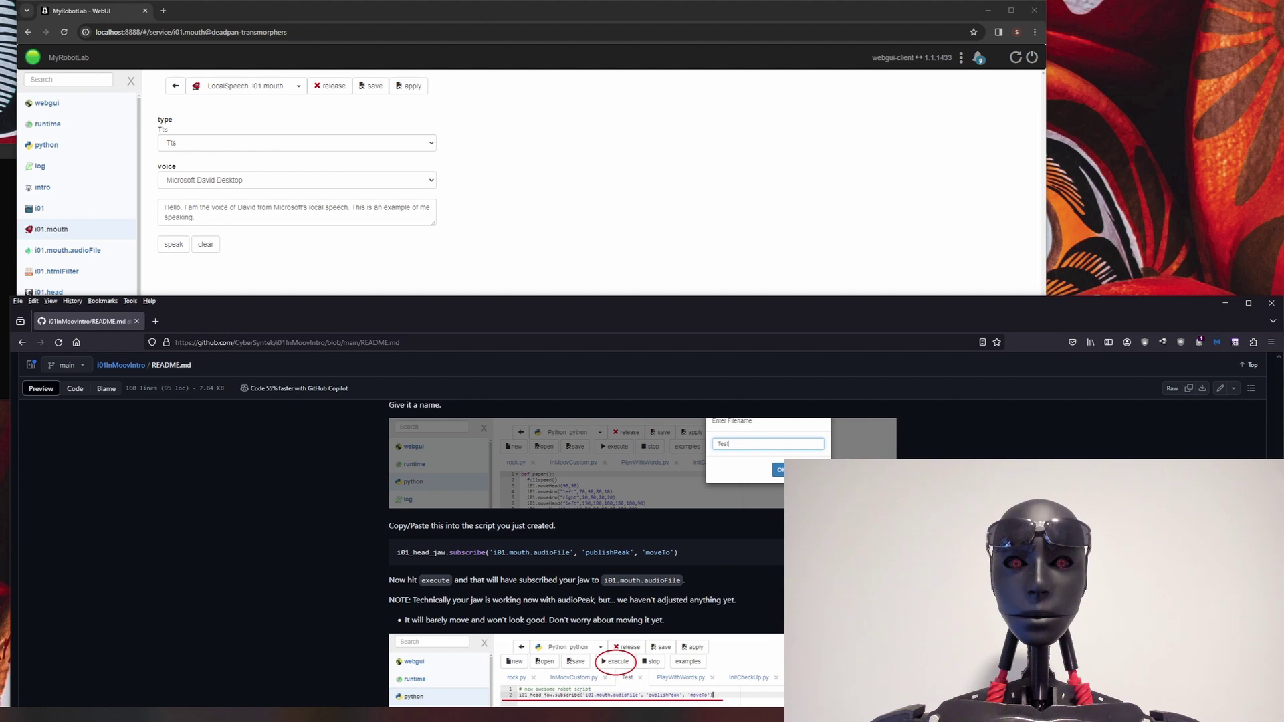
left_click(490, 12)
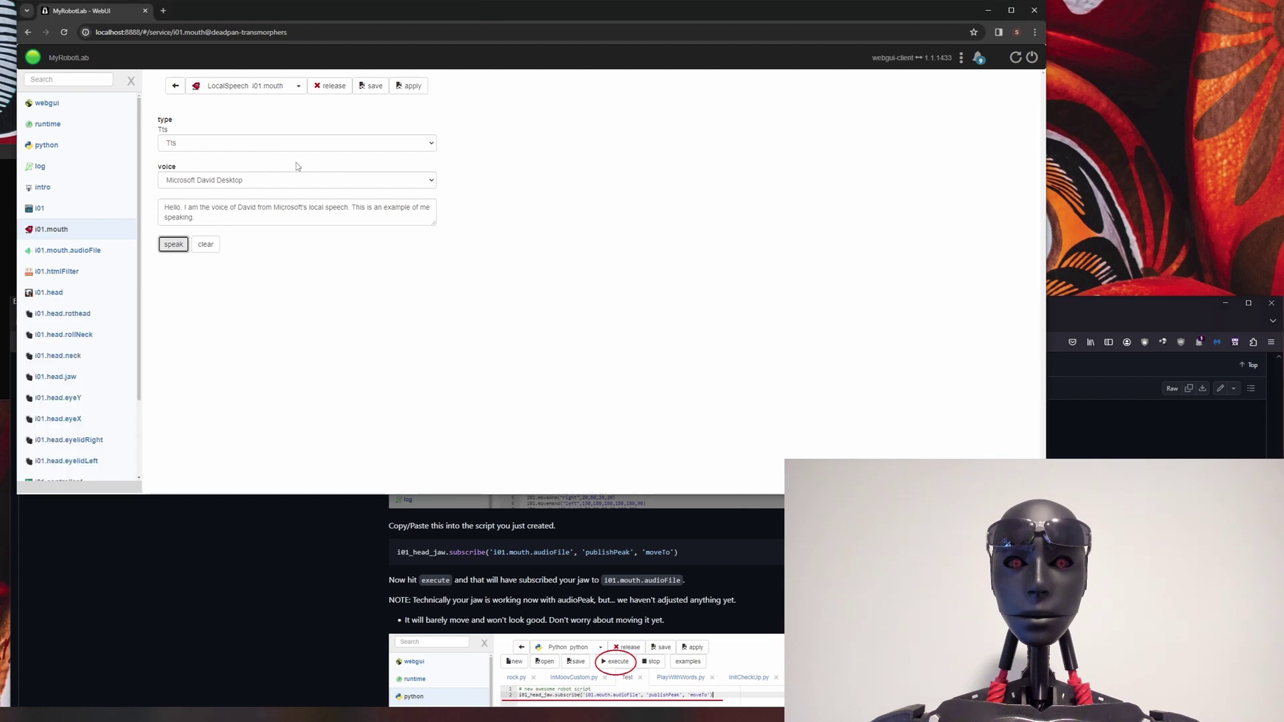
left_click(65, 151)
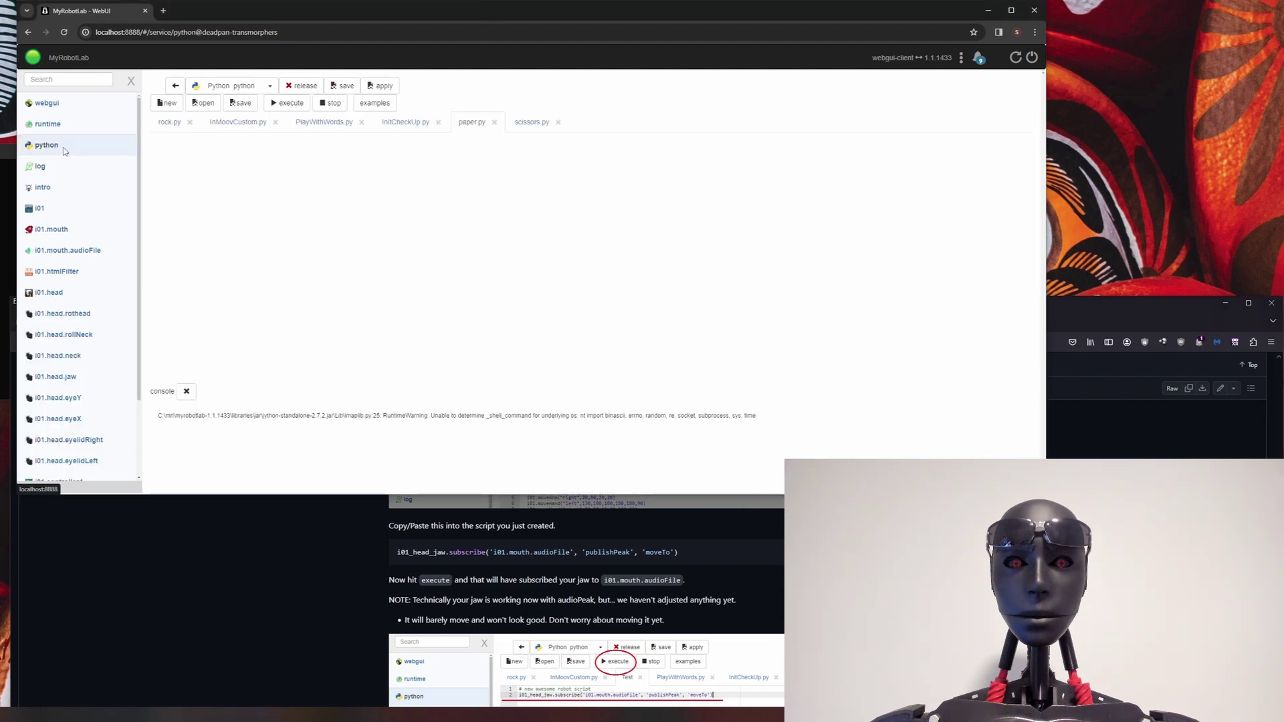
left_click(169, 104)
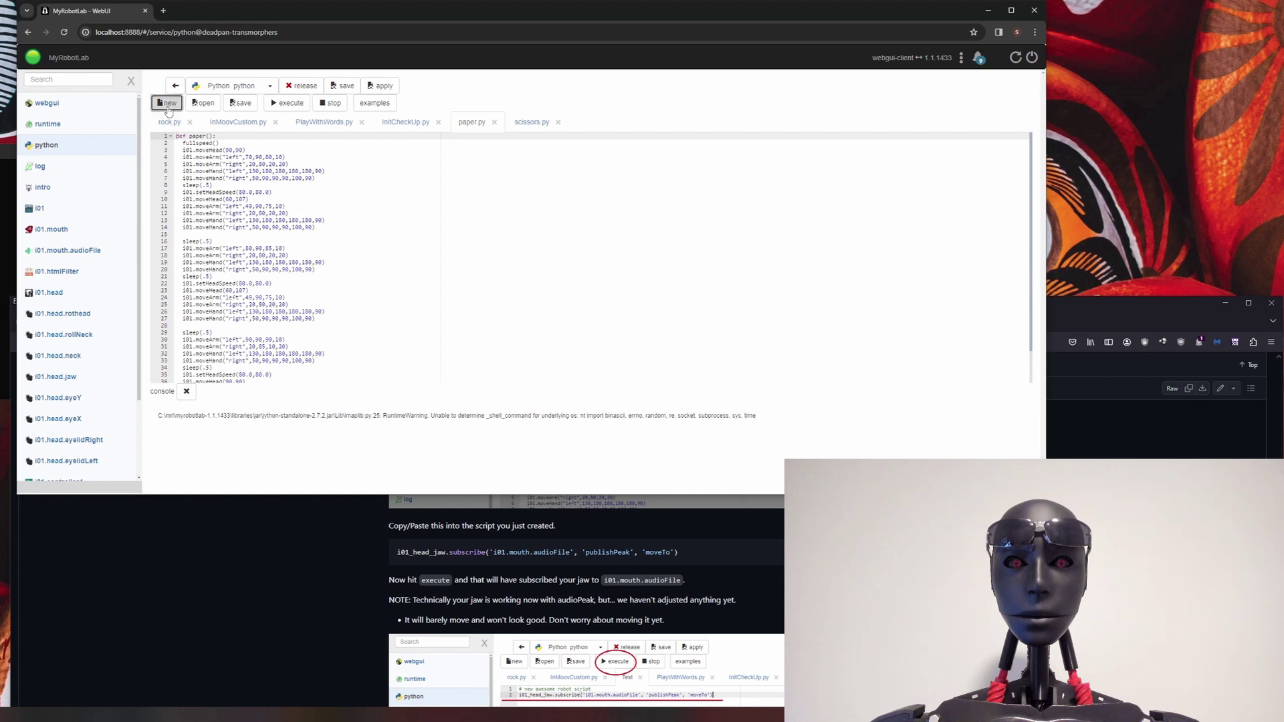
type("Test")
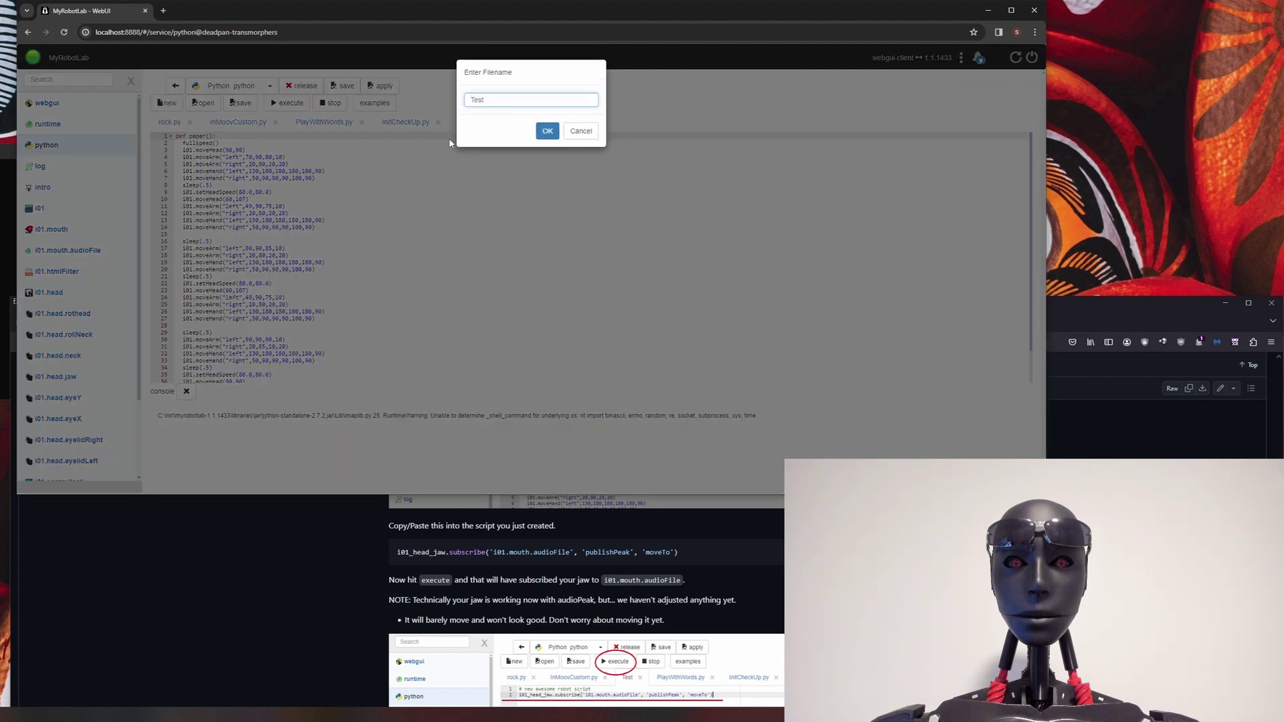
key("Return")
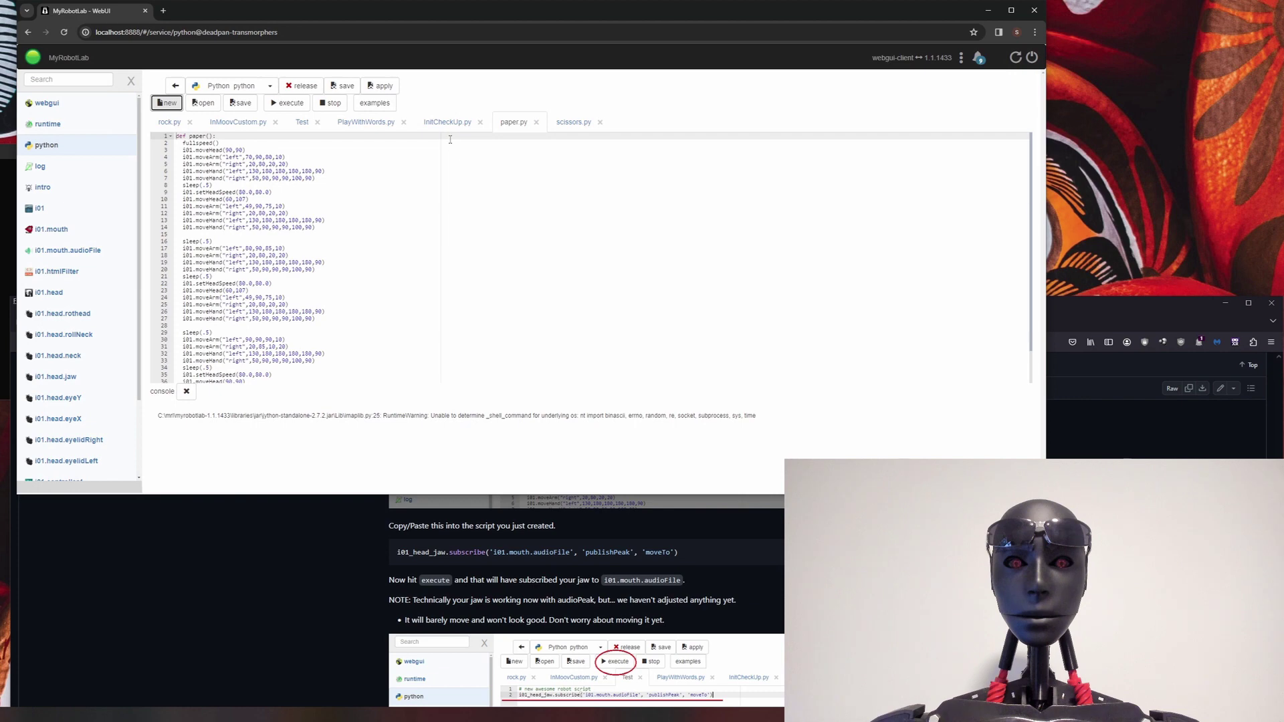
left_click(300, 122)
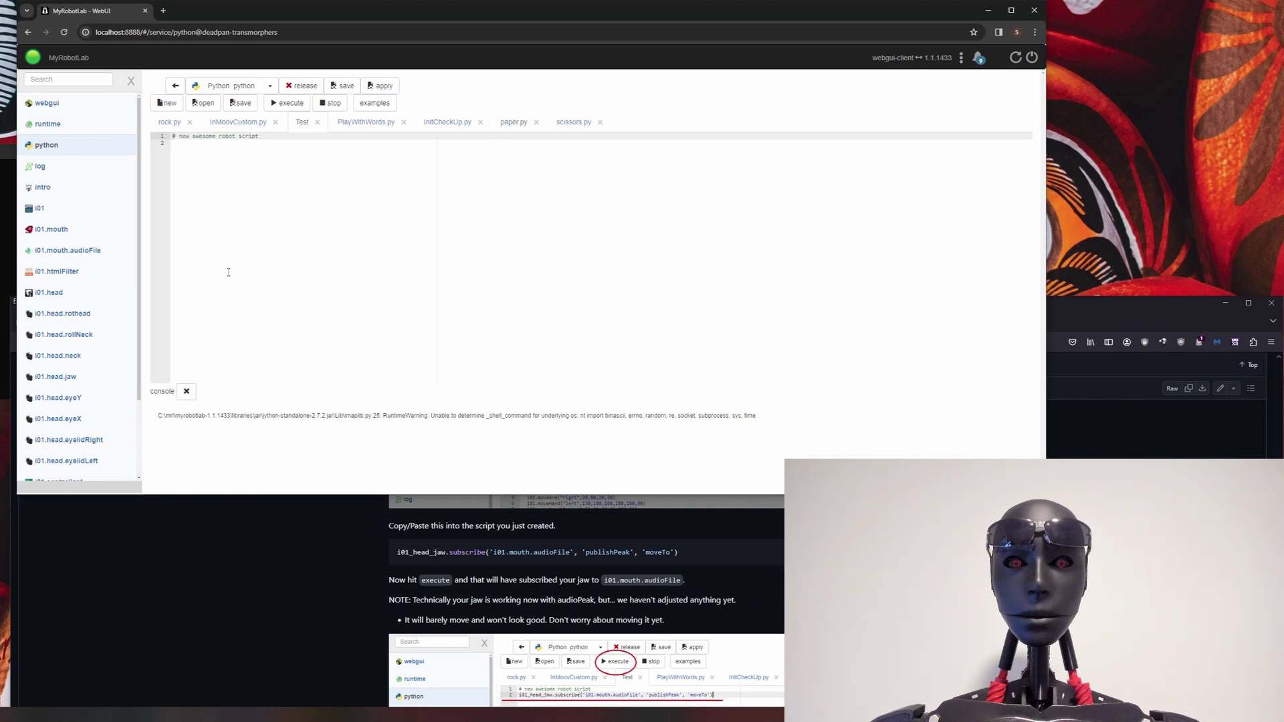
Clear the Python console and add i01_head_jaw.subscribe('i01.mouth.audioFile', 'publishPeak', 'moveTo') on the second line of the Test script.
left_click(186, 392)
left_click(267, 169)
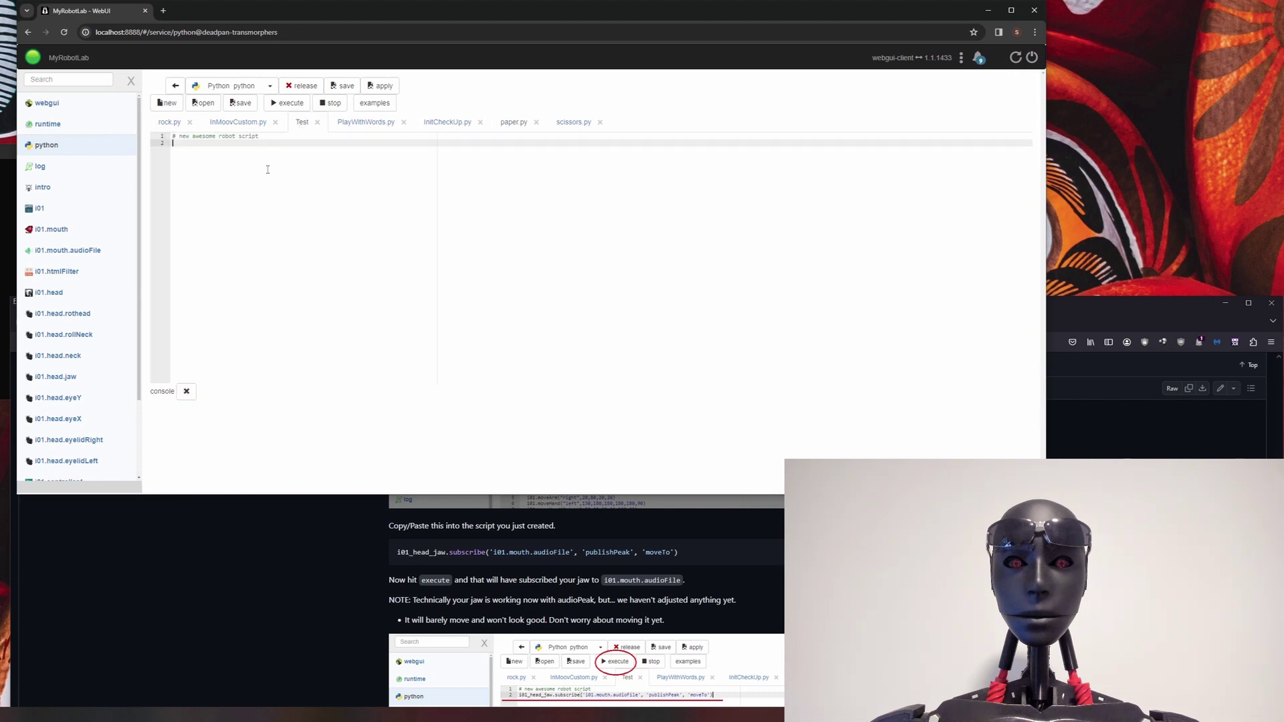
type("i01_head_jaw.subscribe('i01.mouth.audioFile', 'publishPeak', 'moveTo')")
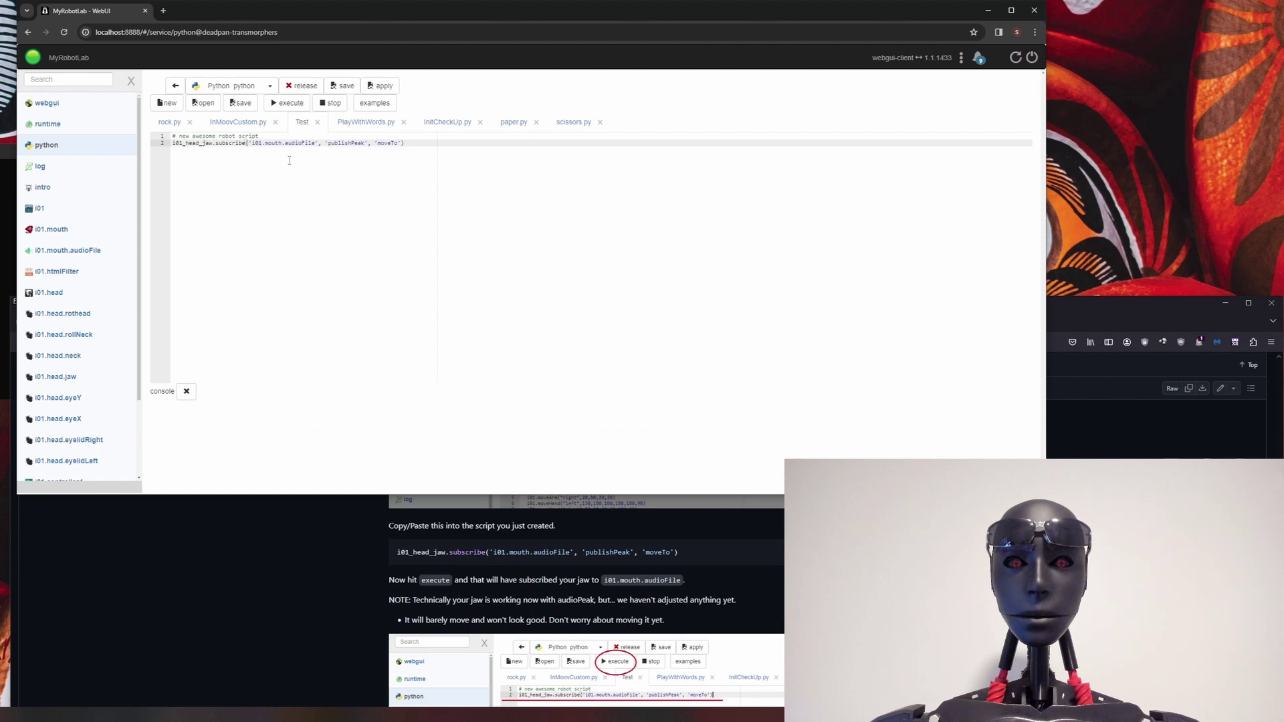
Execute the Test script and have i01.mouth speak the sample text to test the jaw.
left_click(289, 107)
left_click(289, 106)
left_click(76, 231)
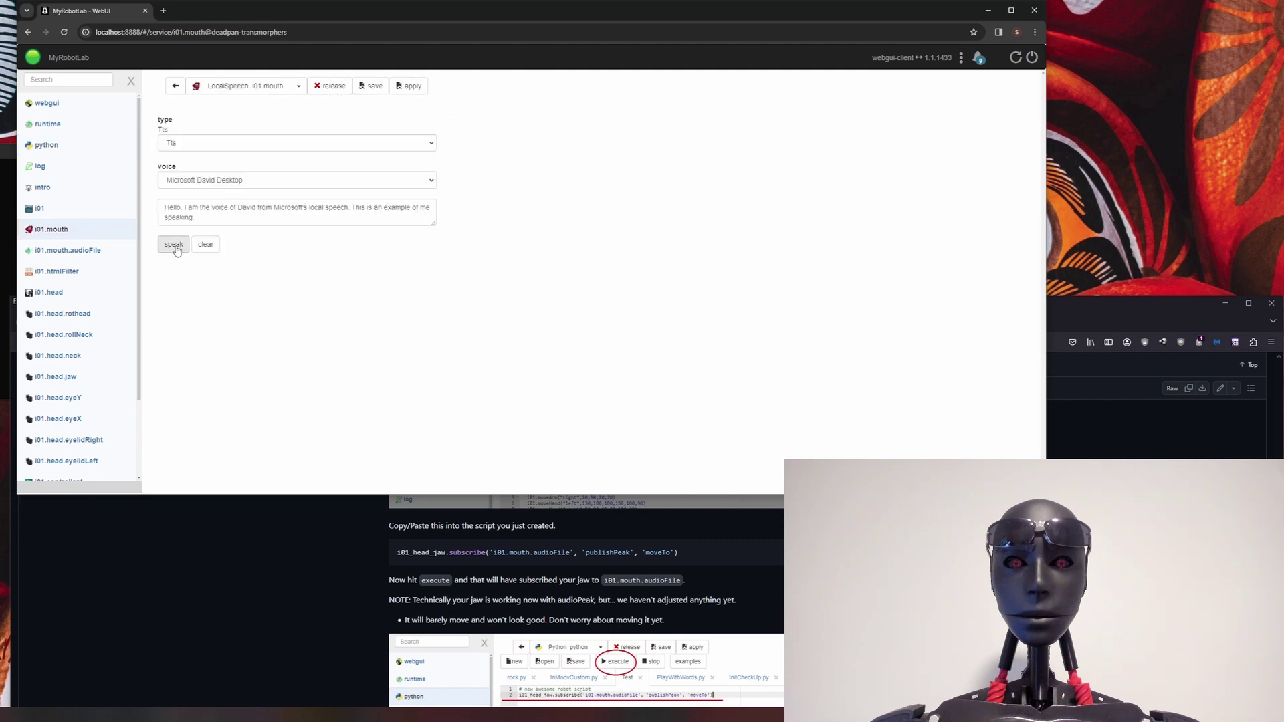
left_click(174, 245)
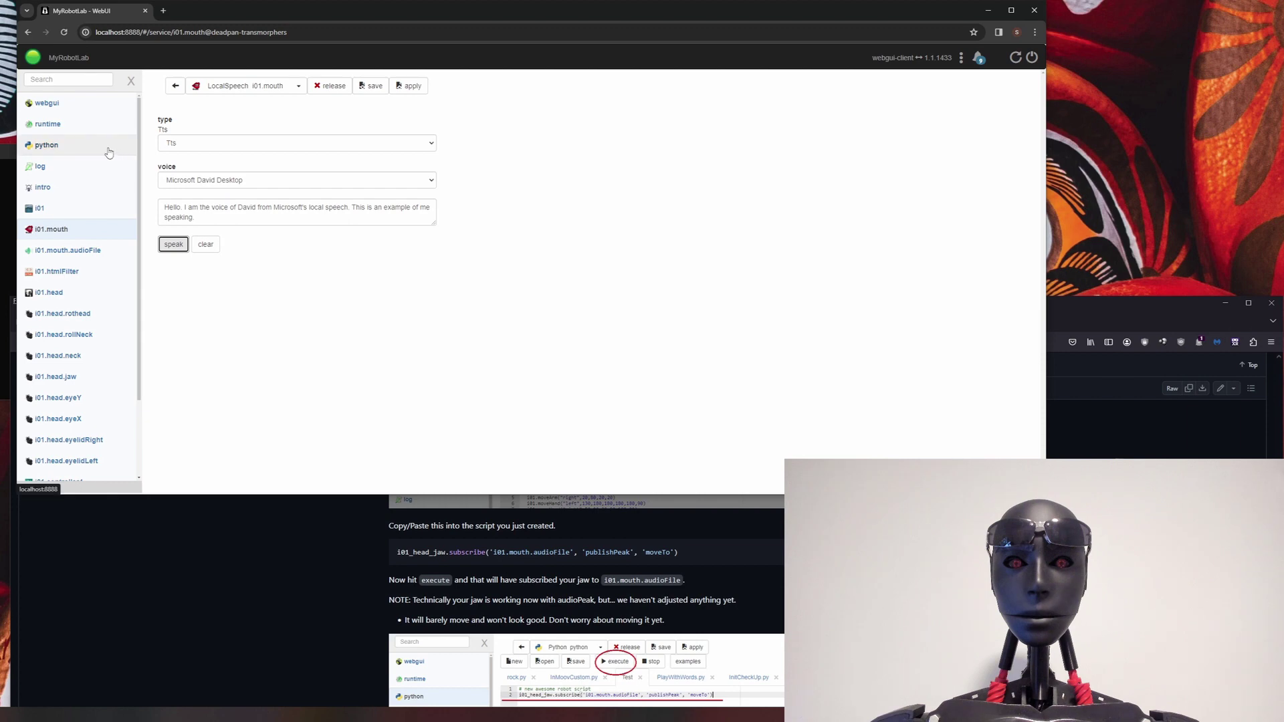
Save the current runtime configuration under the name jawtest.
left_click(76, 127)
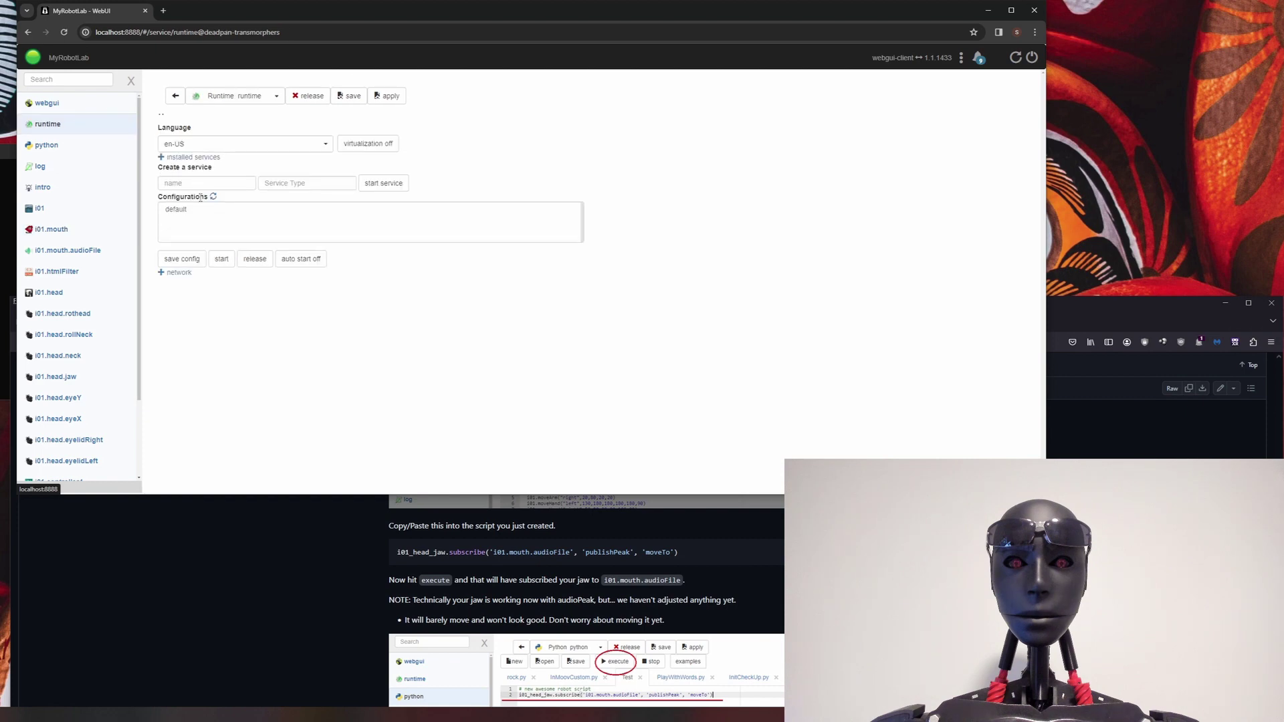
left_click(193, 262)
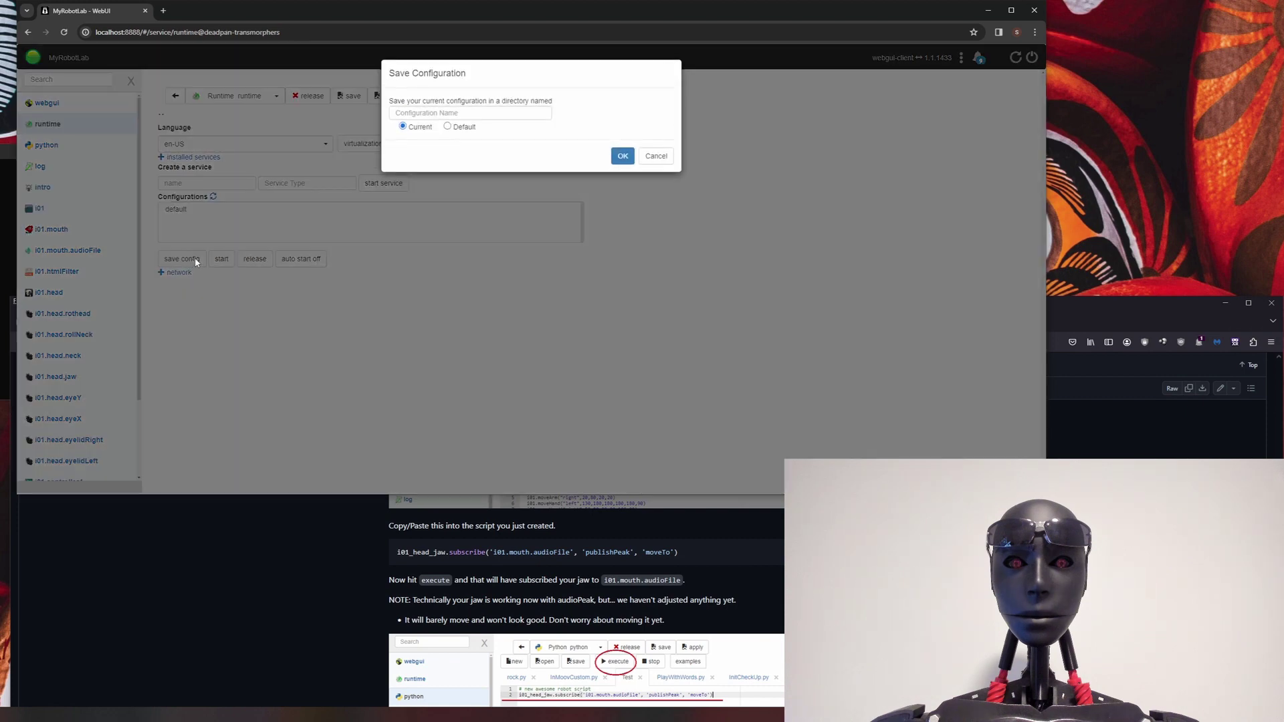
left_click(445, 113)
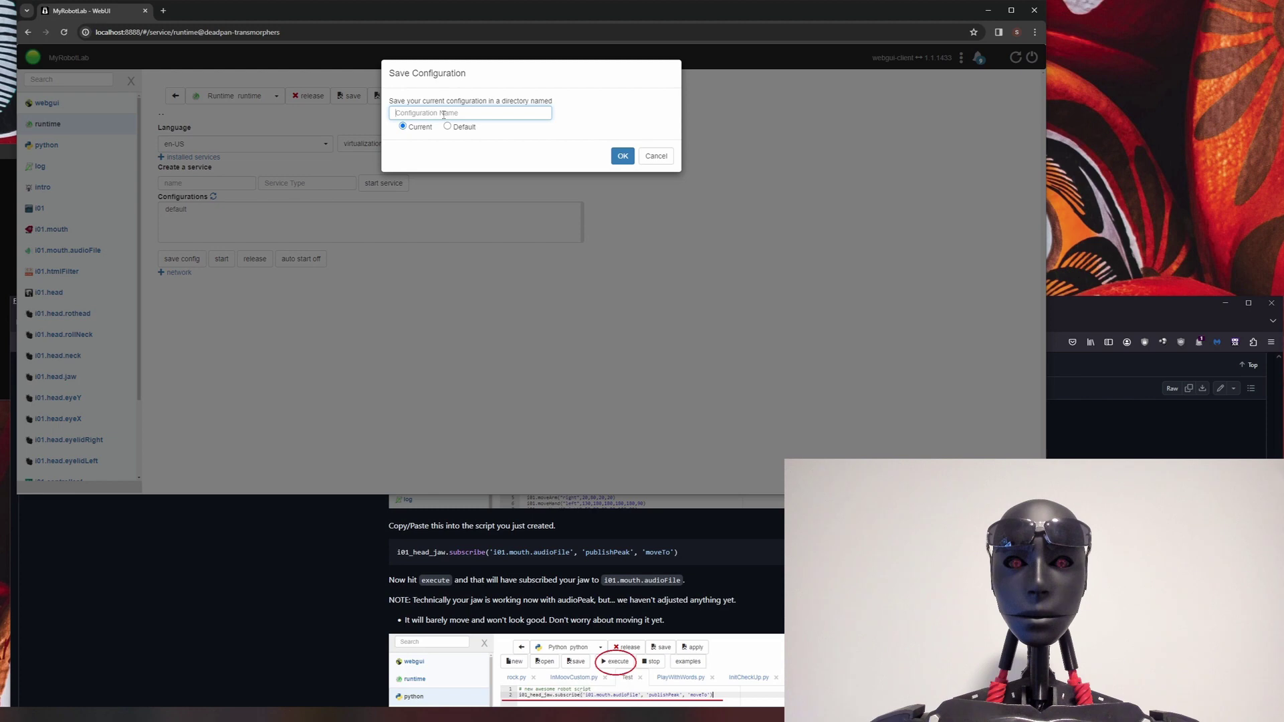
type("jawtest")
left_click(623, 156)
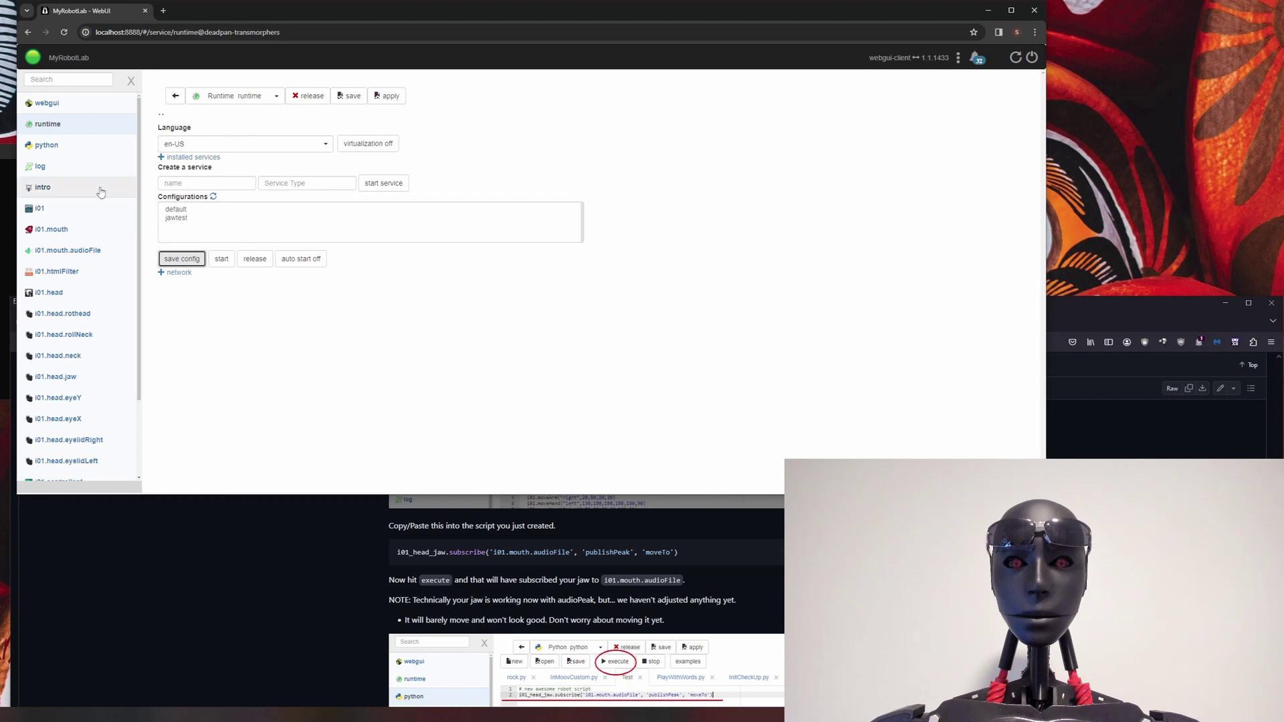
Replace the Test script's contents with the AudioFileConfig peak settings code copied from the README and execute it.
left_click(92, 150)
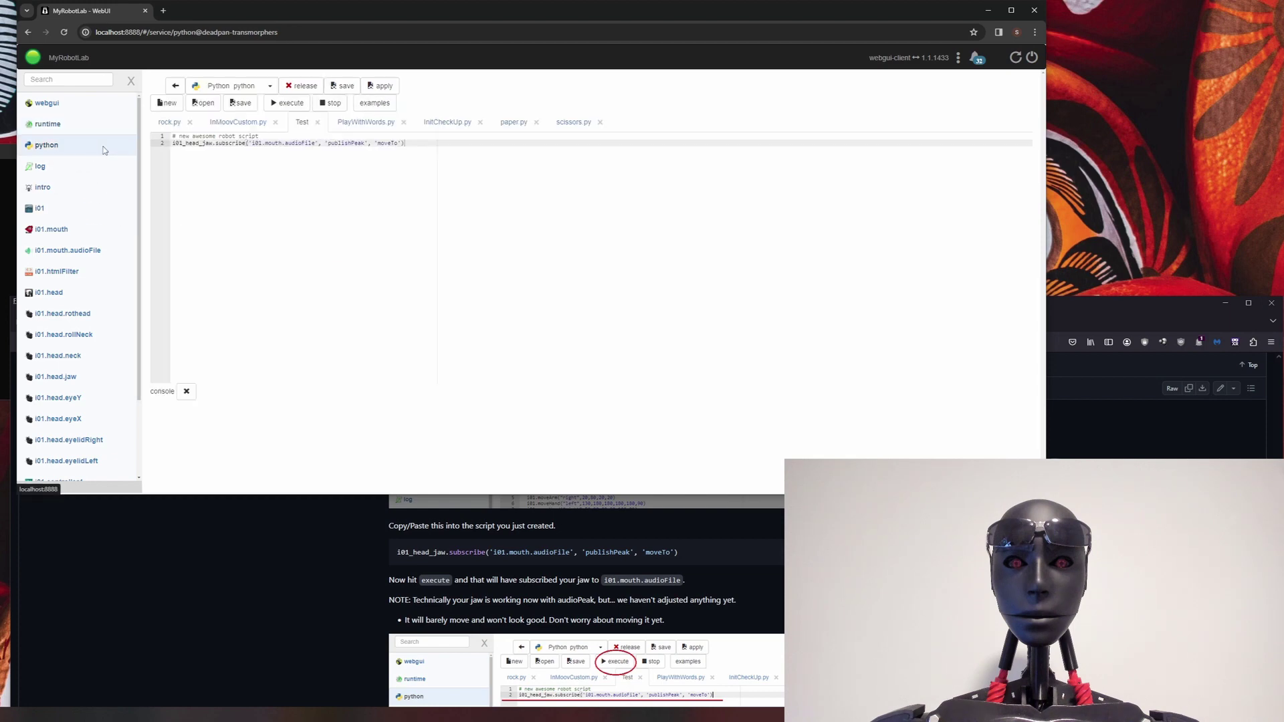
key("ctrl+a")
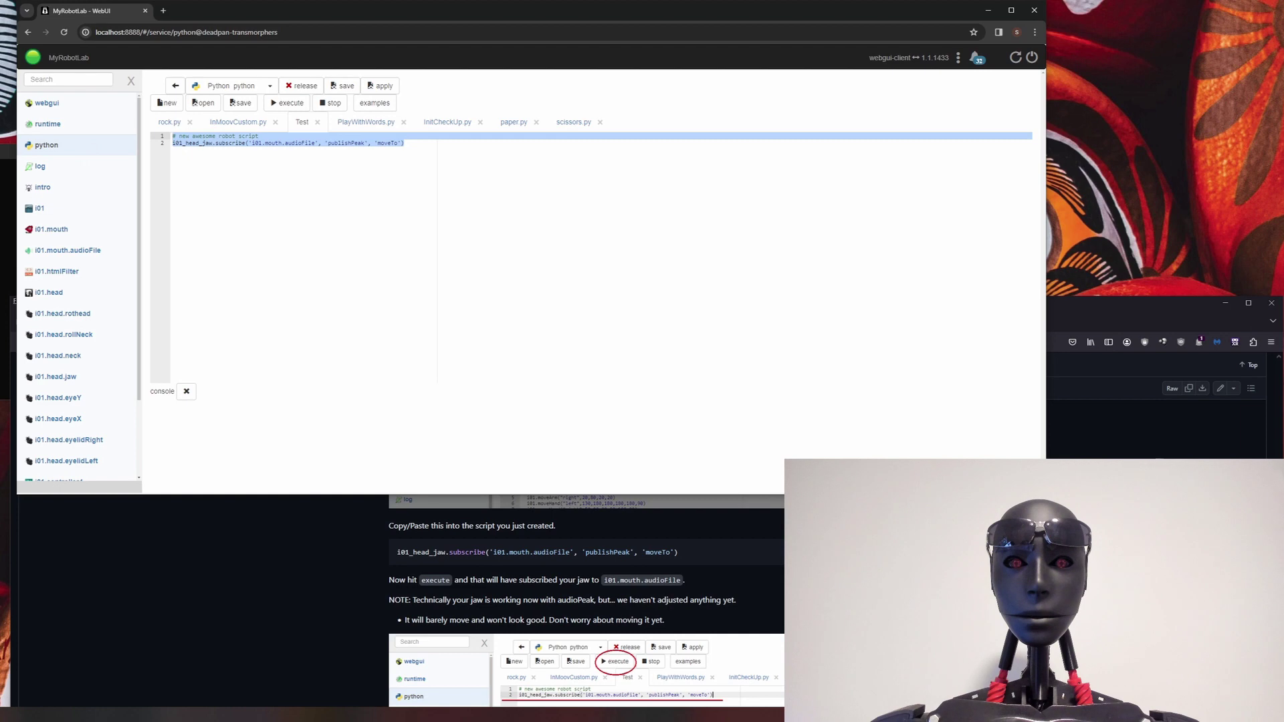
key("Delete")
key("alt+Tab")
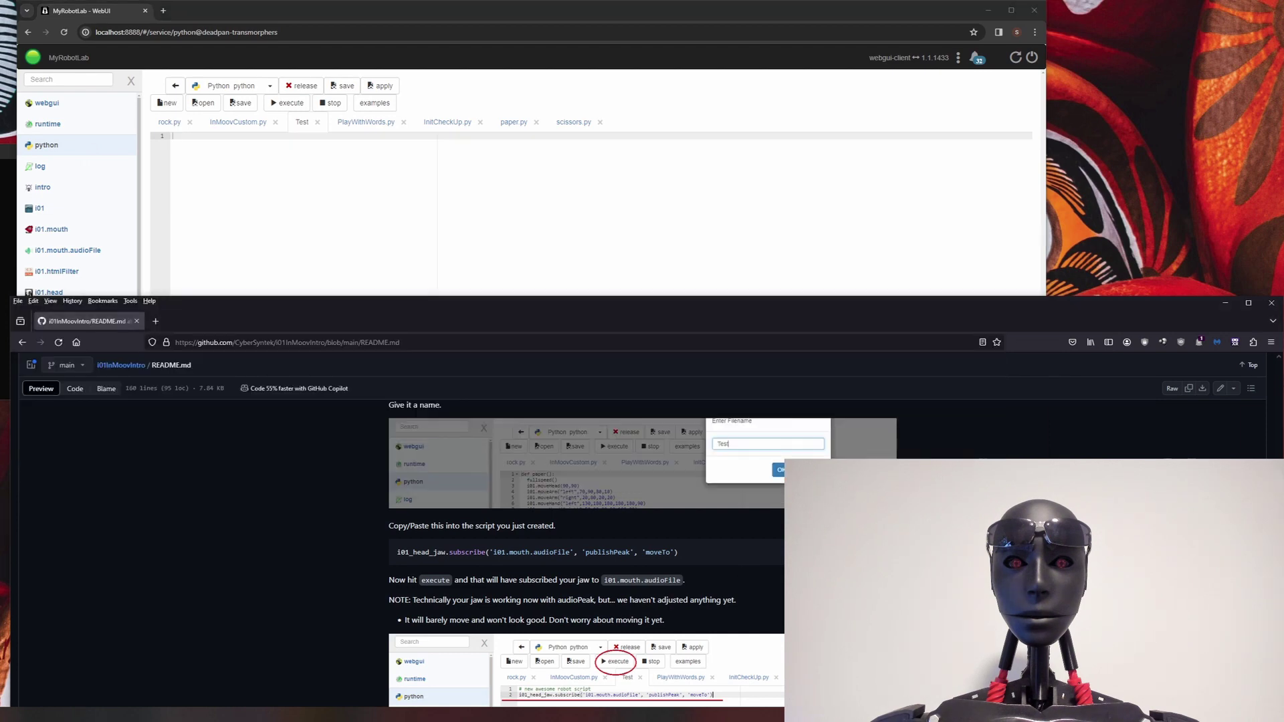
scroll(642, 535, "down", 8)
left_click(885, 446)
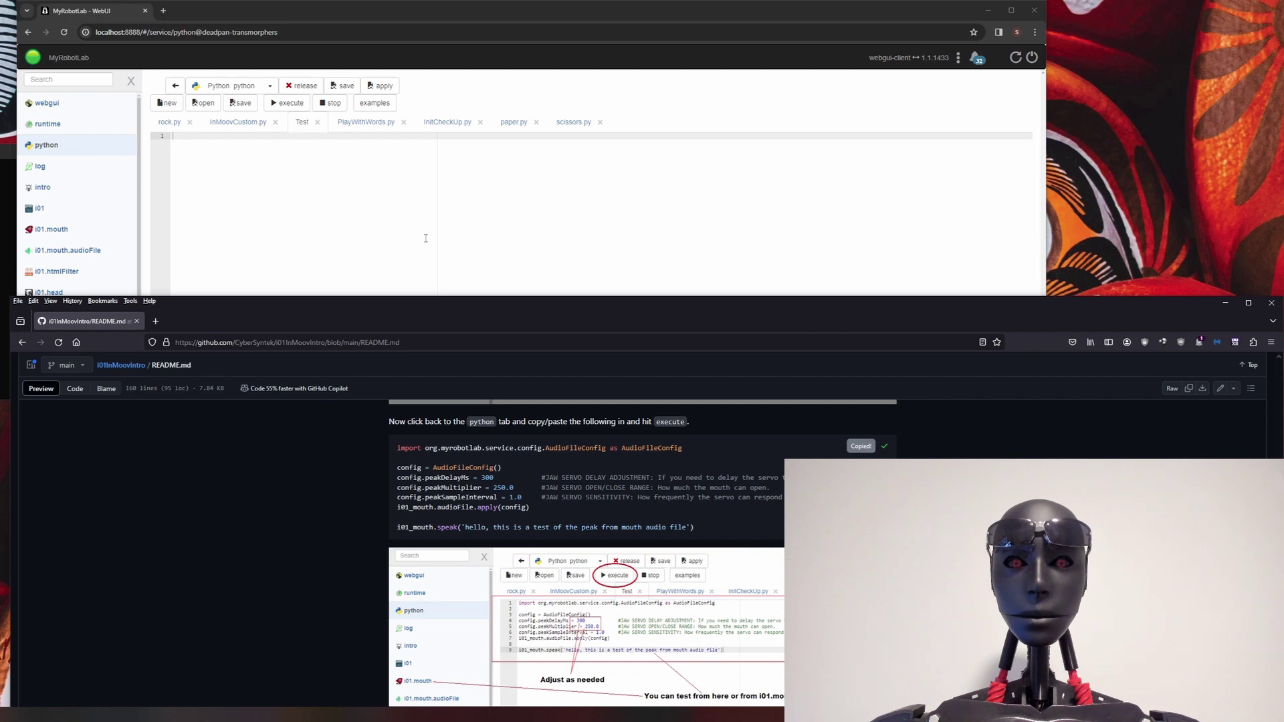
left_click(359, 217)
key("ctrl+v")
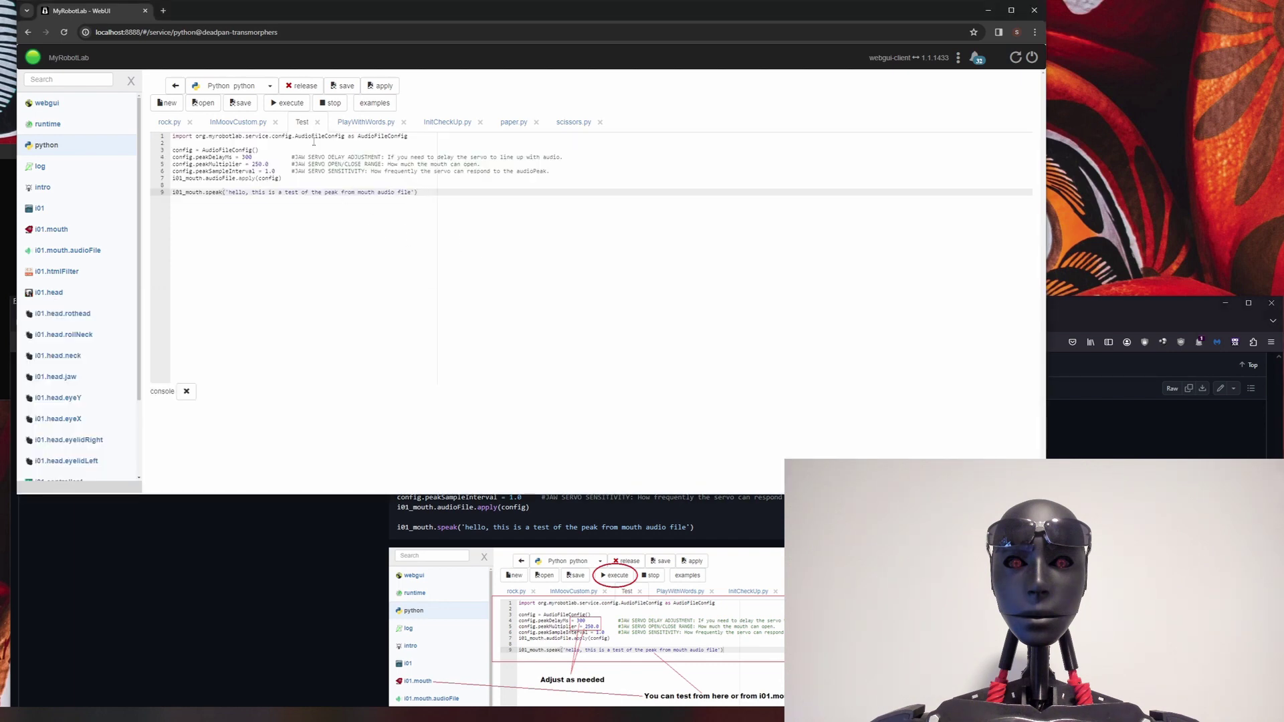
left_click(294, 104)
Set config.peakDelayMs to 600 in the Test script and execute it.
double_click(246, 157)
type("600")
left_click(291, 103)
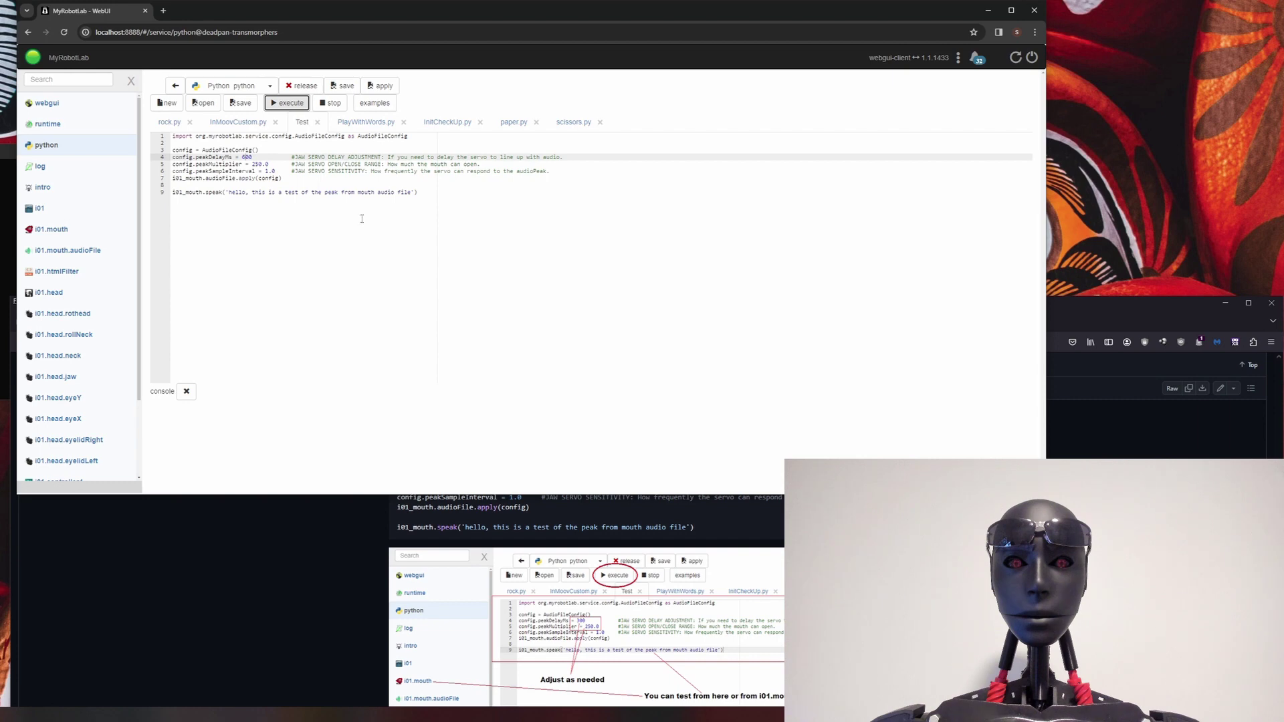
Set config.peakDelayMs to 200 and execute the Test script again.
left_click(243, 159)
left_click(288, 103)
Set config.peakMultiplier to 50.0 and execute the script to test the mouth's opening range.
left_click(254, 164)
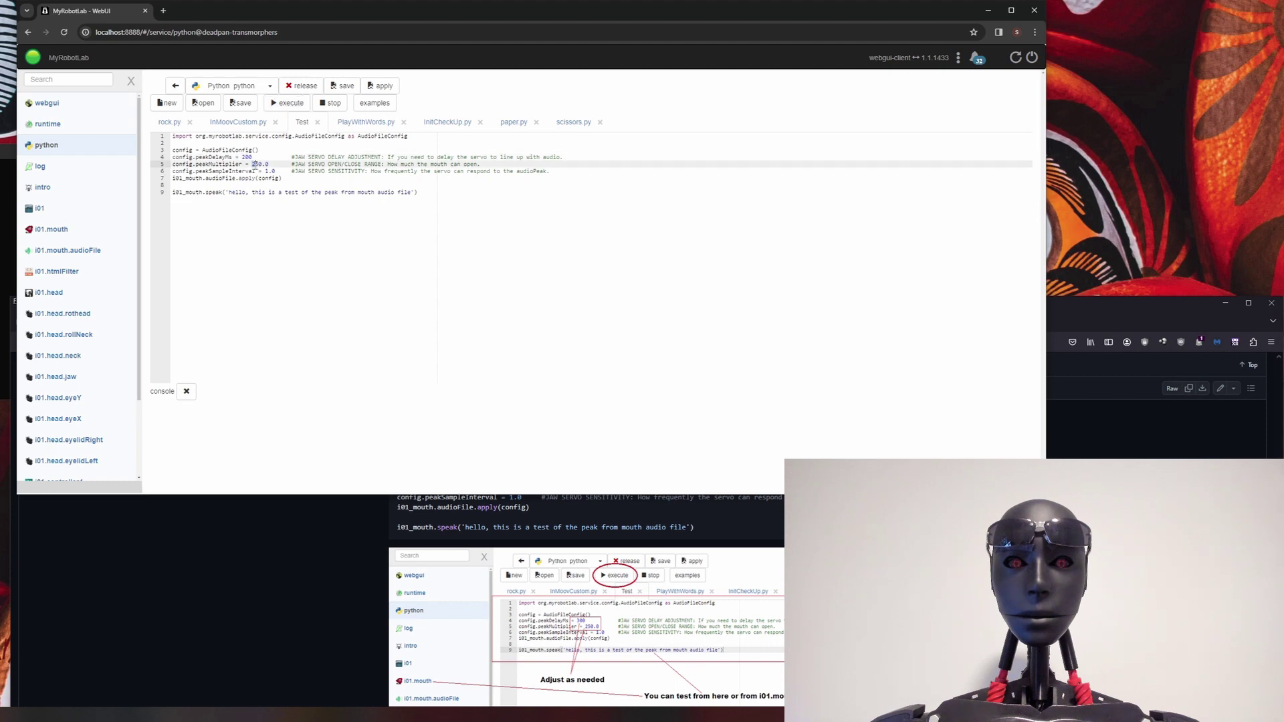
key("BackSpace")
left_click(290, 104)
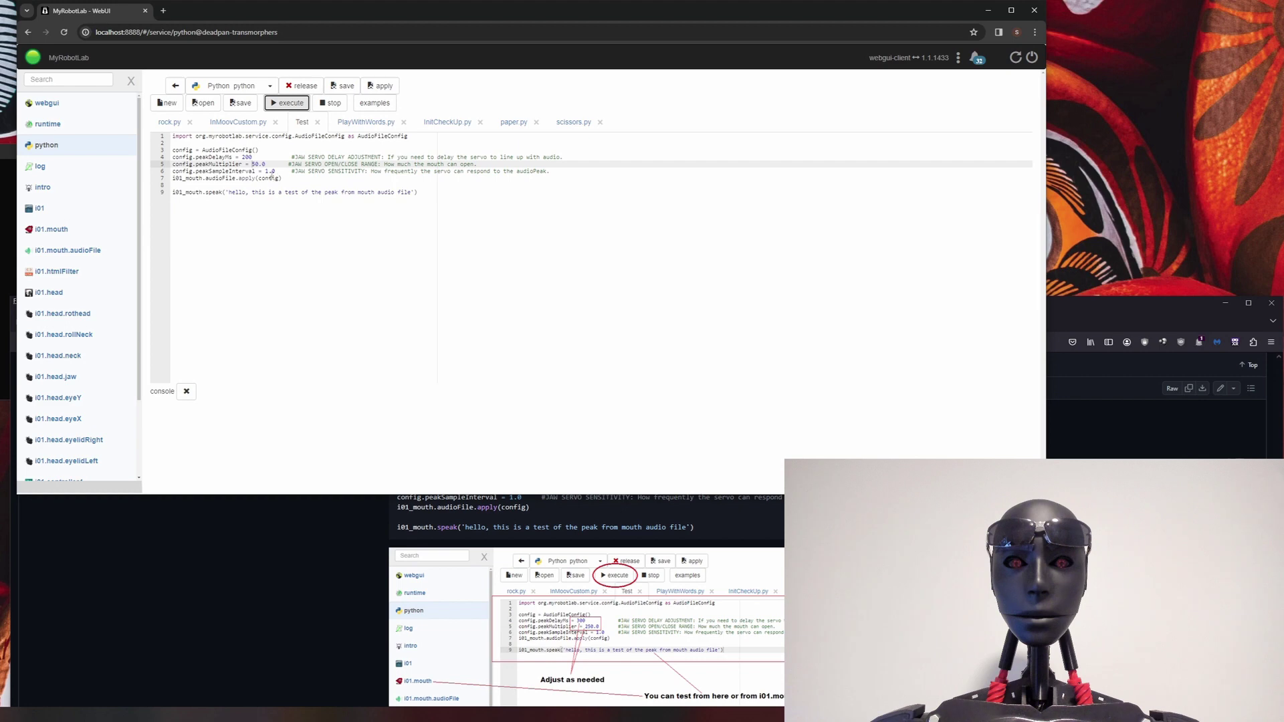
Set config.peakMultiplier to 550.0 in the Test script.
left_click(253, 165)
type("5")
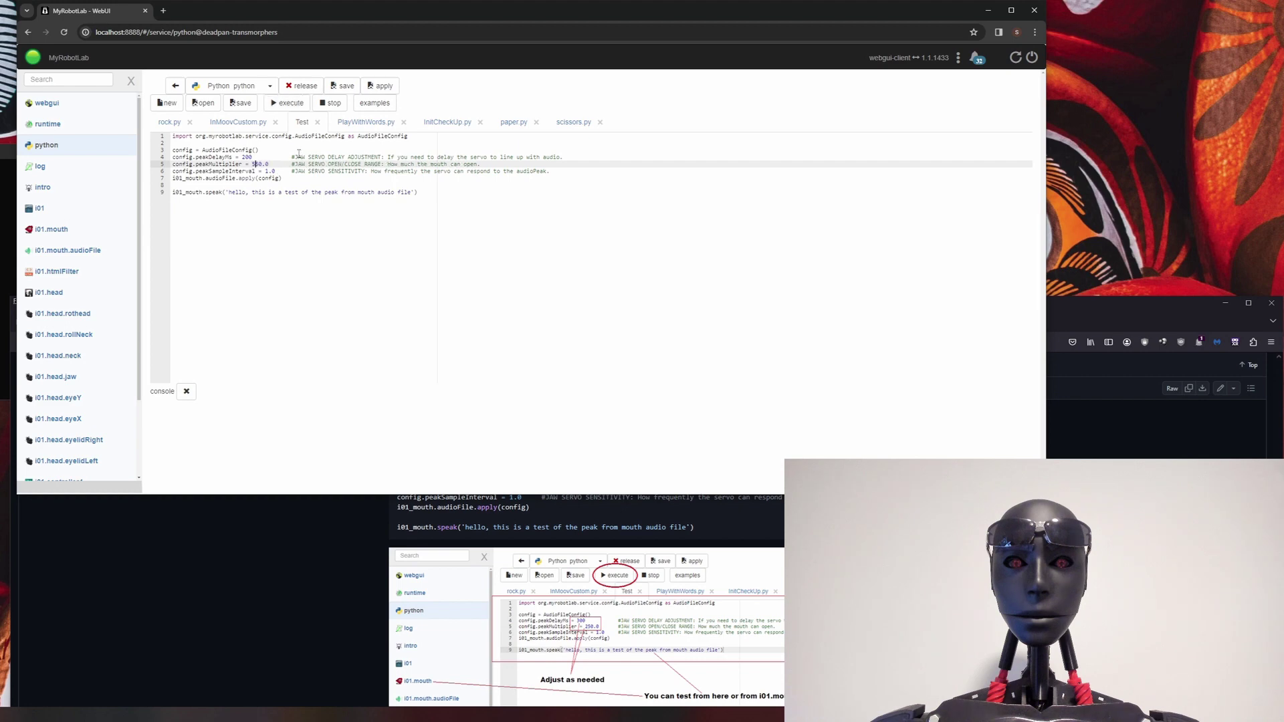